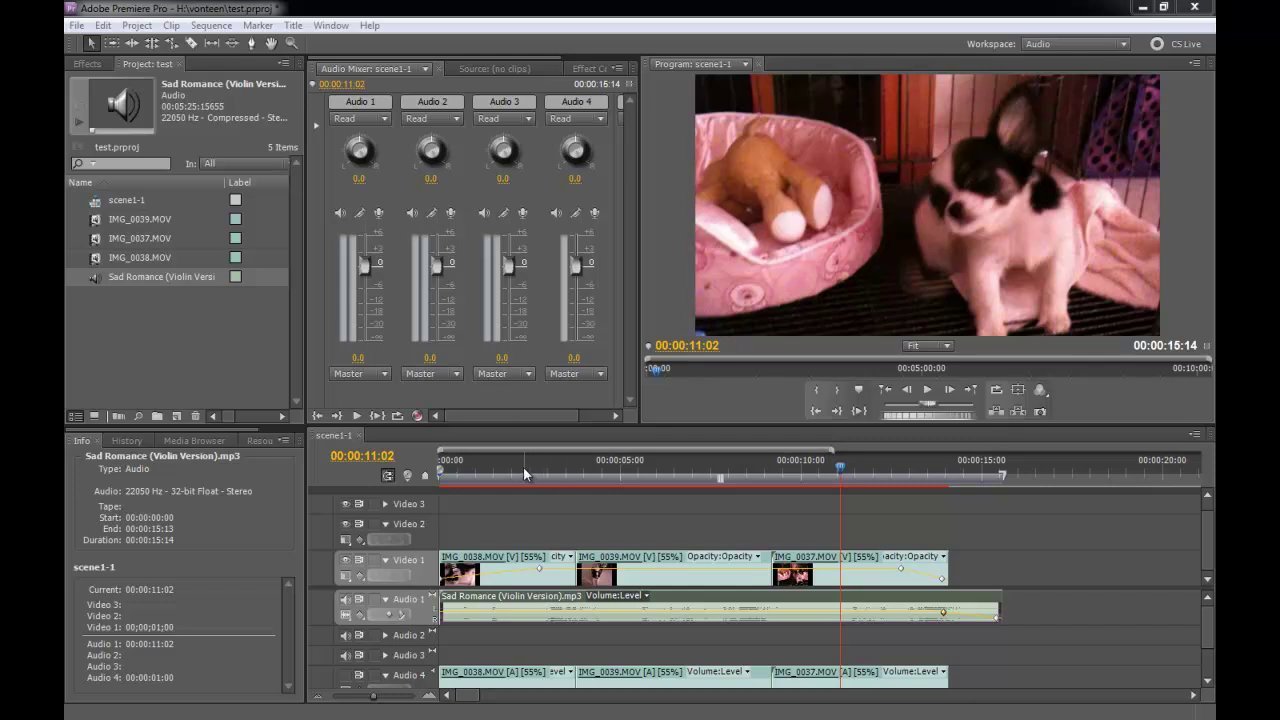
Step: Play the sequence from the start to review it
key(Home)
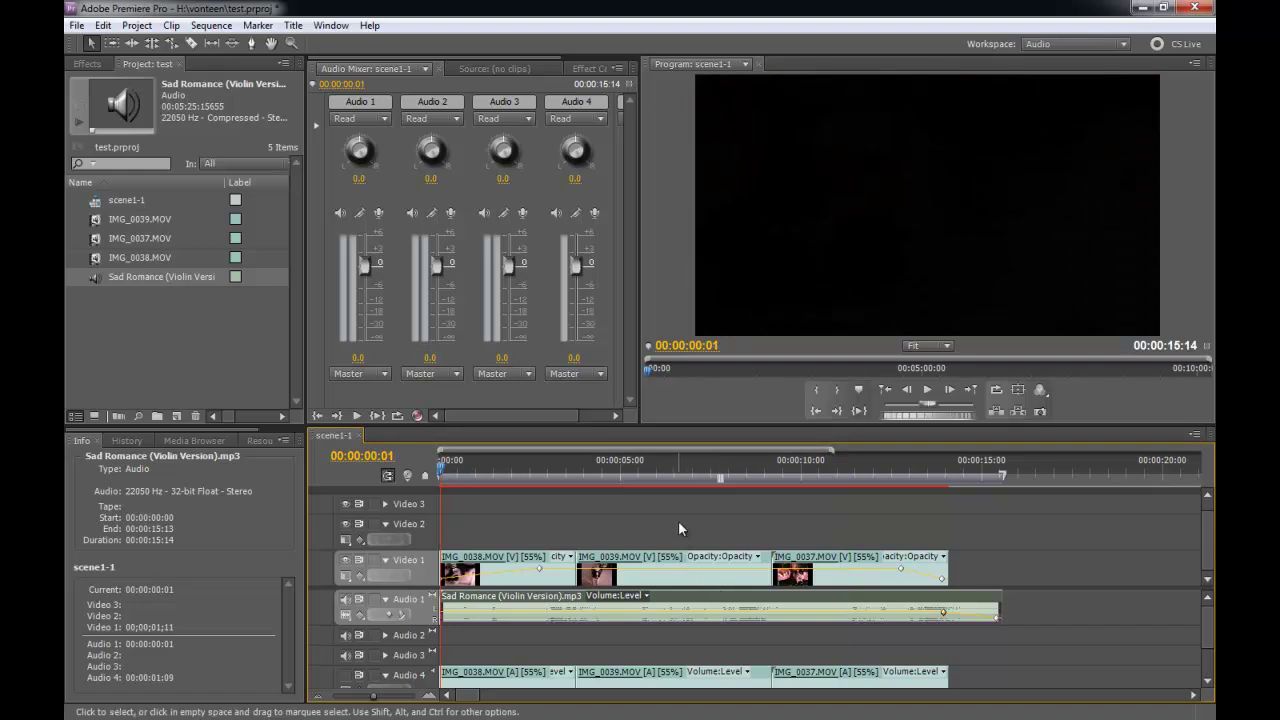
click(679, 523)
key(space)
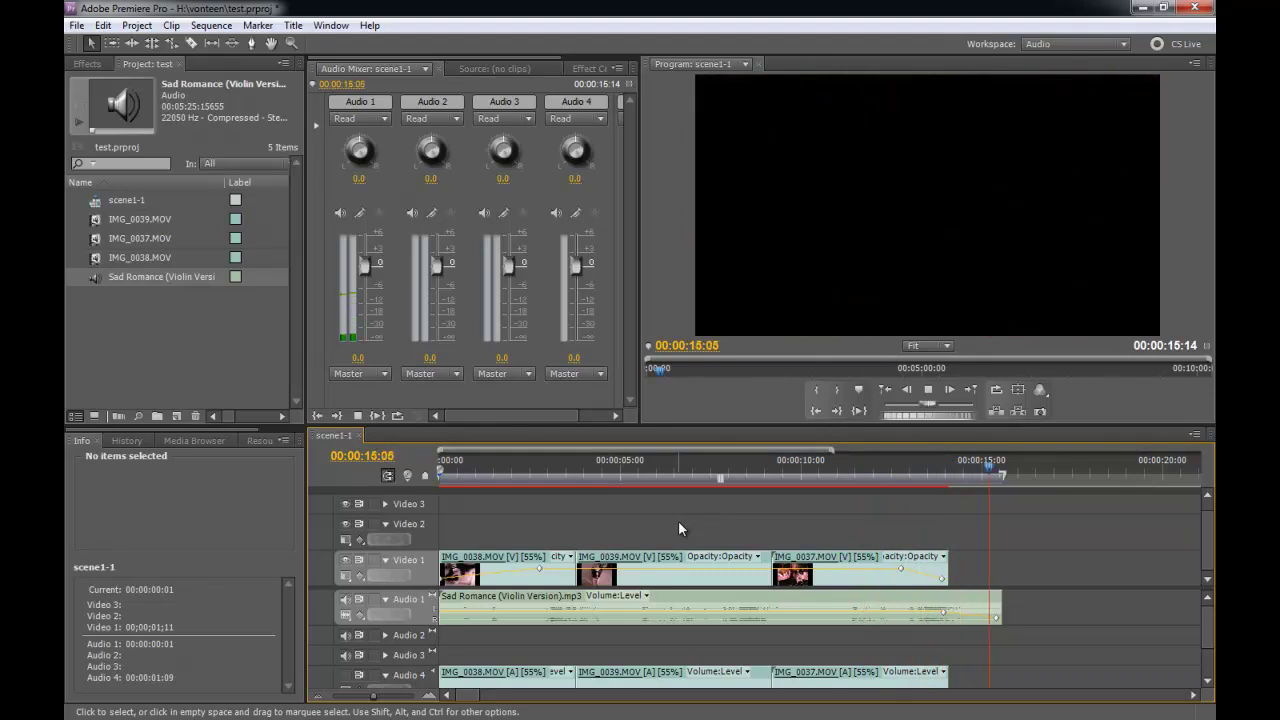
key(space)
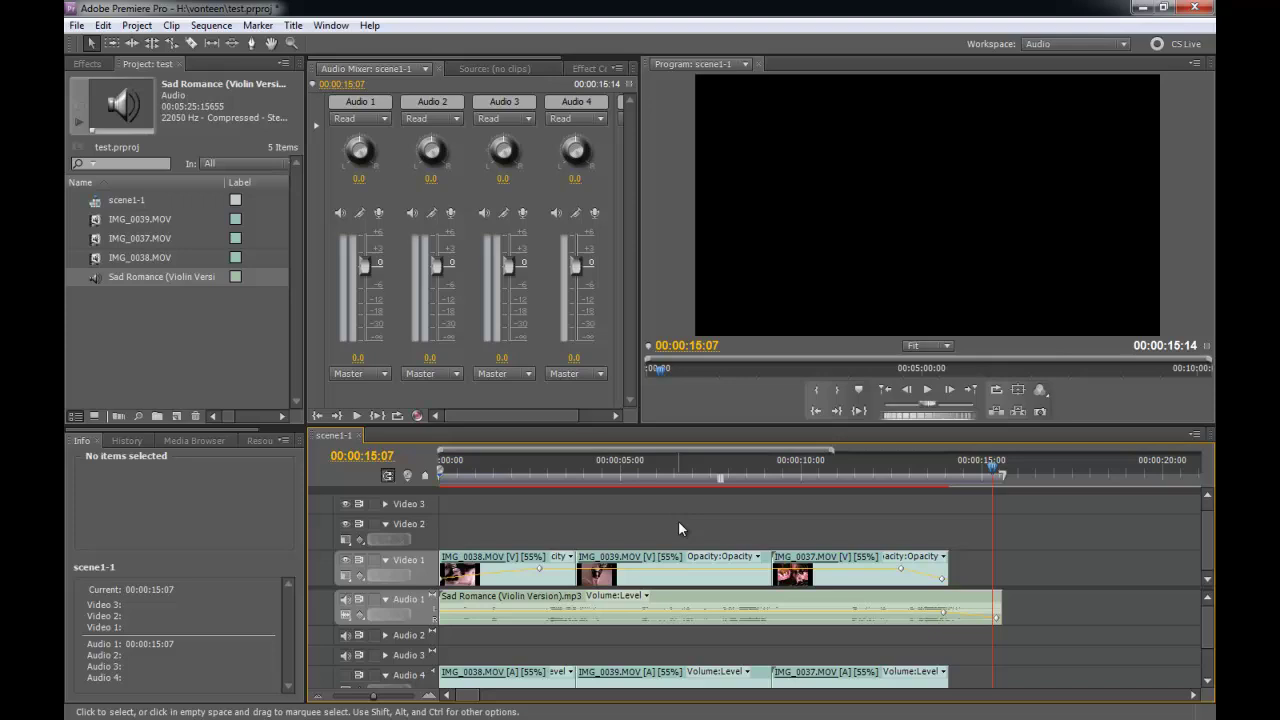
Step: Delete the Sad Romance audio clip from the timeline
click(437, 464)
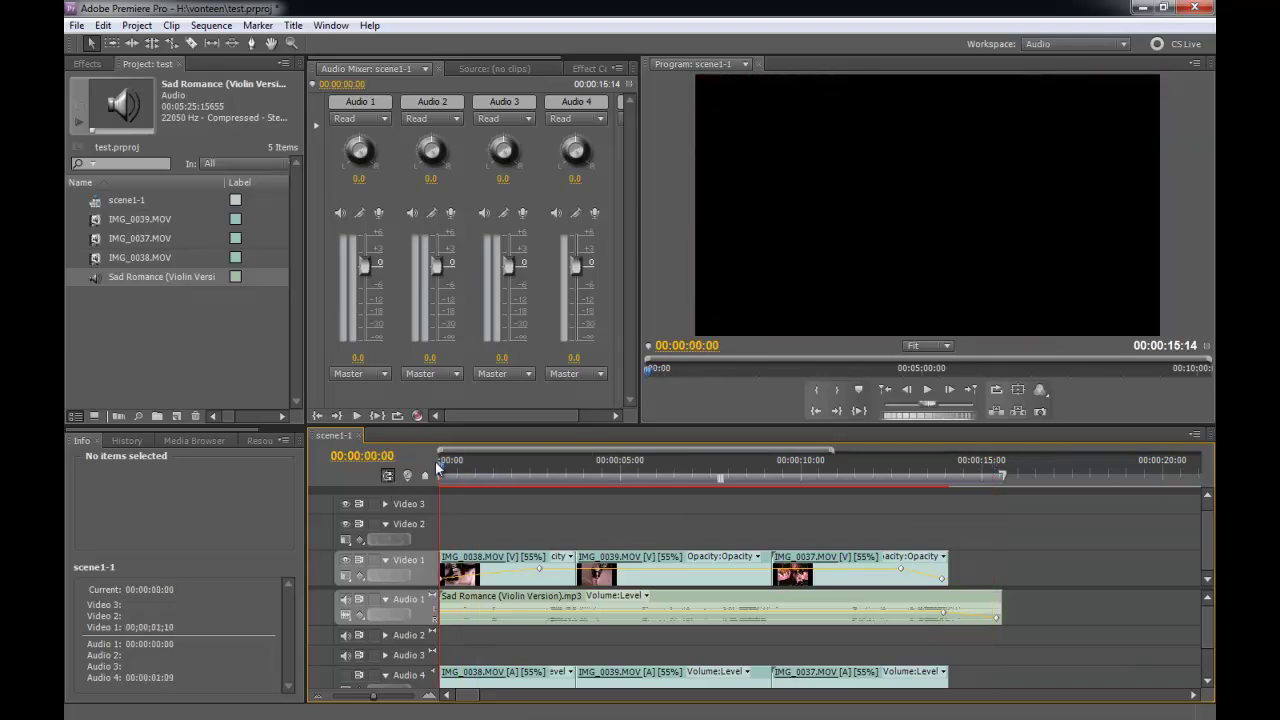
click(720, 612)
key(Delete)
Step: Reset all six video and audio clips to 100% speed
drag(1008, 531, 497, 578)
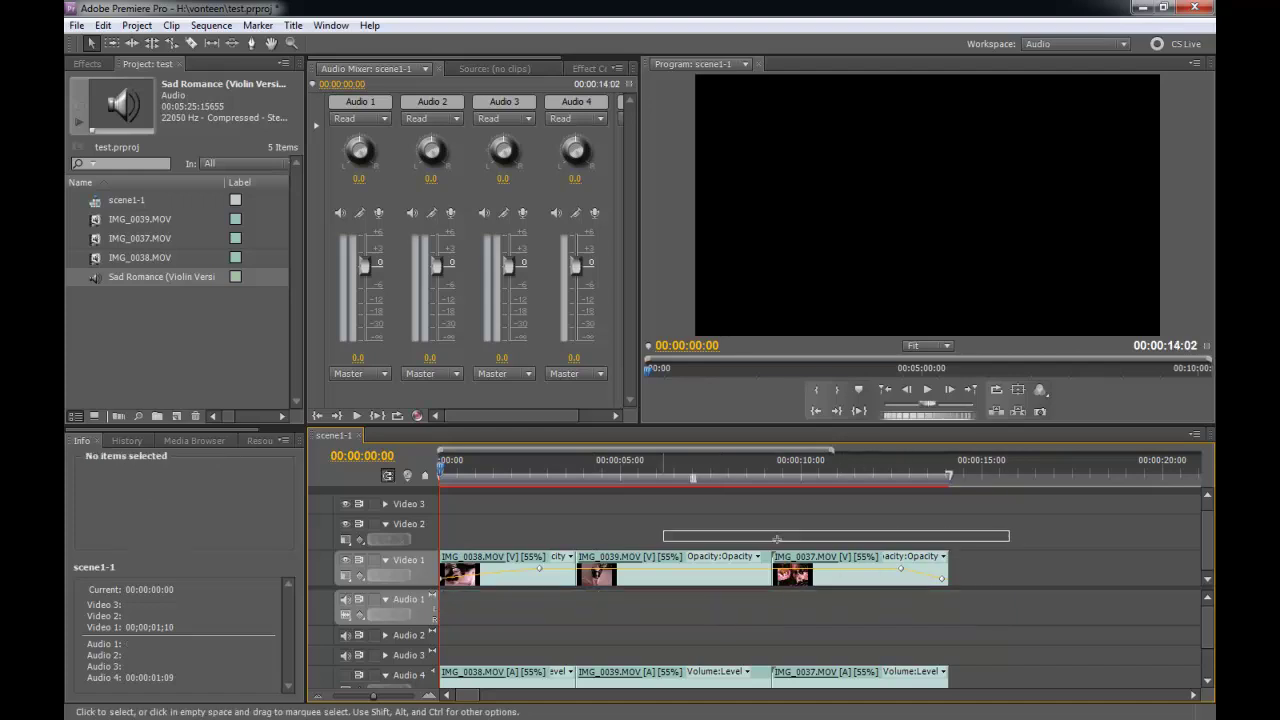
key(ctrl+r)
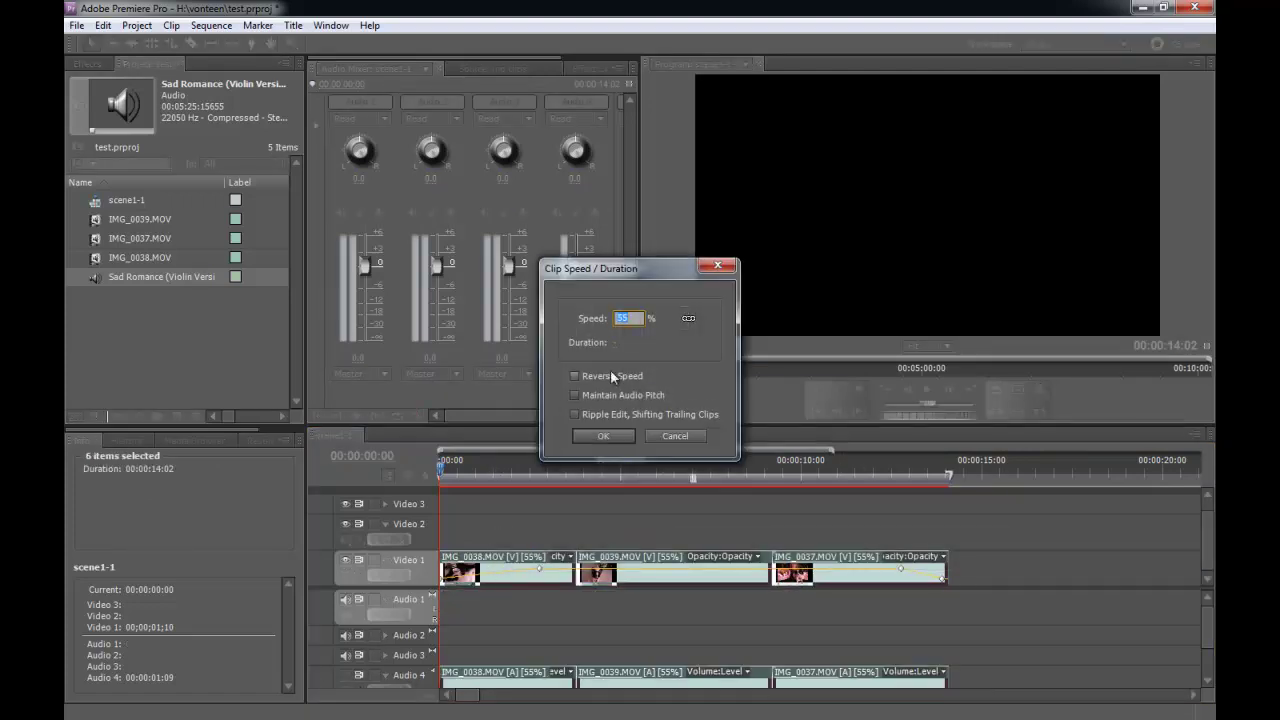
text(0)
key(Return)
Step: Slide IMG_0037 left so it directly follows IMG_0039, then play the shortened sequence
drag(878, 540, 580, 585)
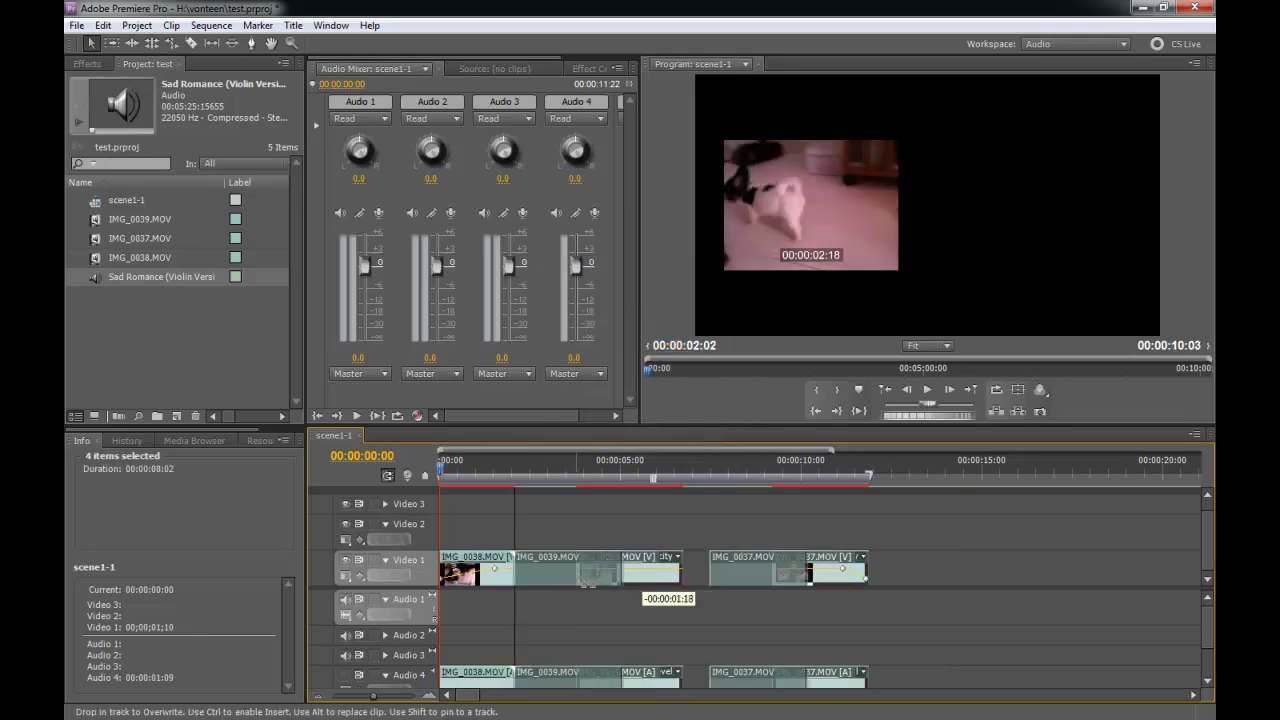
drag(690, 563, 605, 563)
key(space)
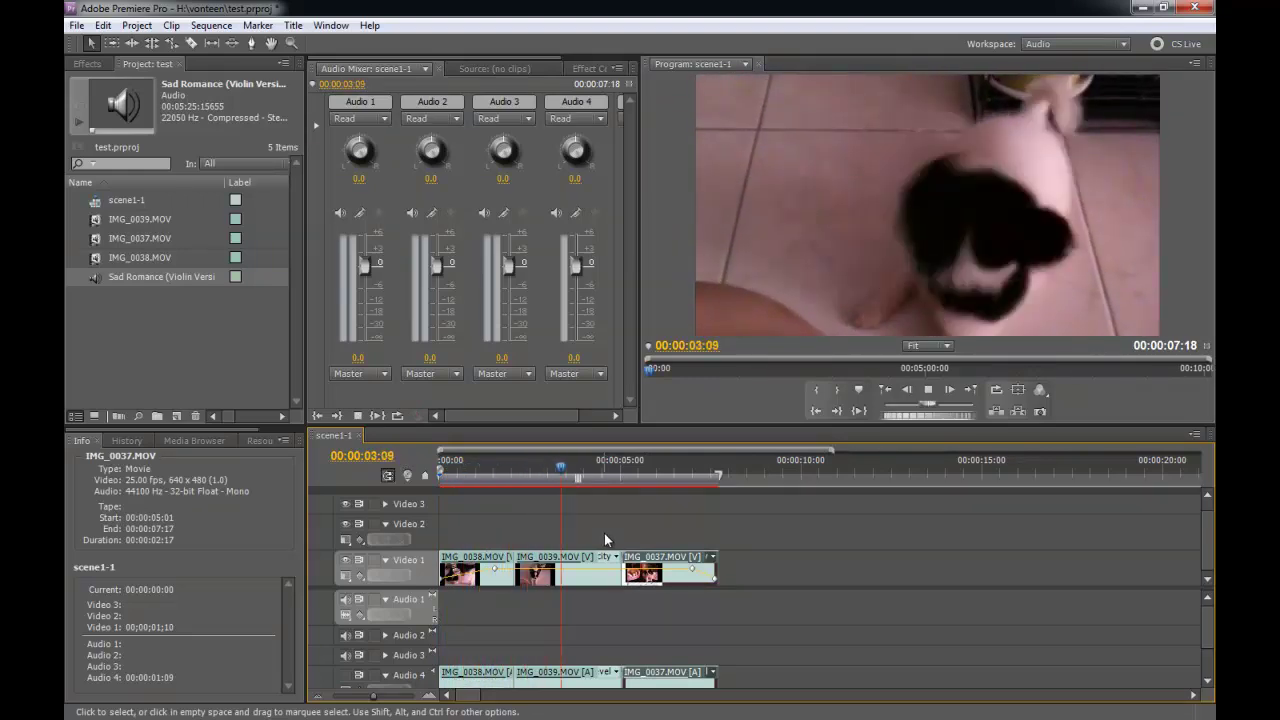
Step: Scrub and play the three back-to-back dog clips to the 00:00:07:18 end, then deselect
key(space)
click(390, 672)
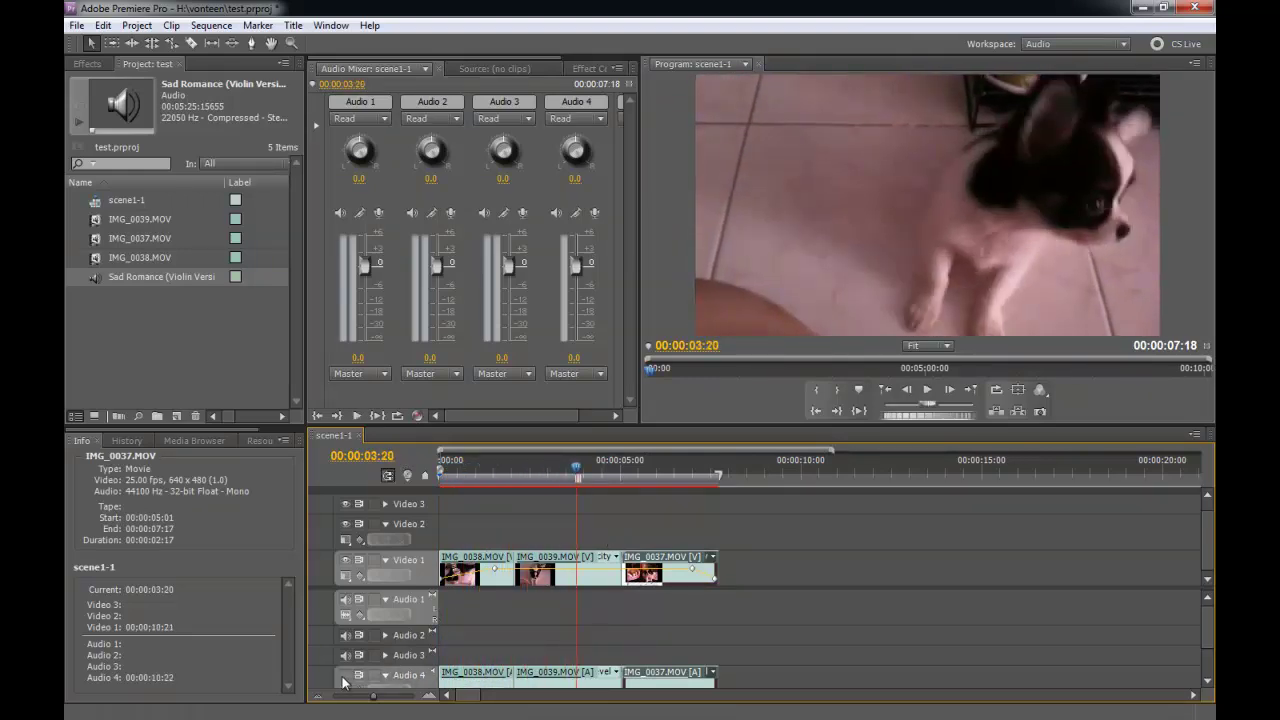
drag(517, 467, 574, 469)
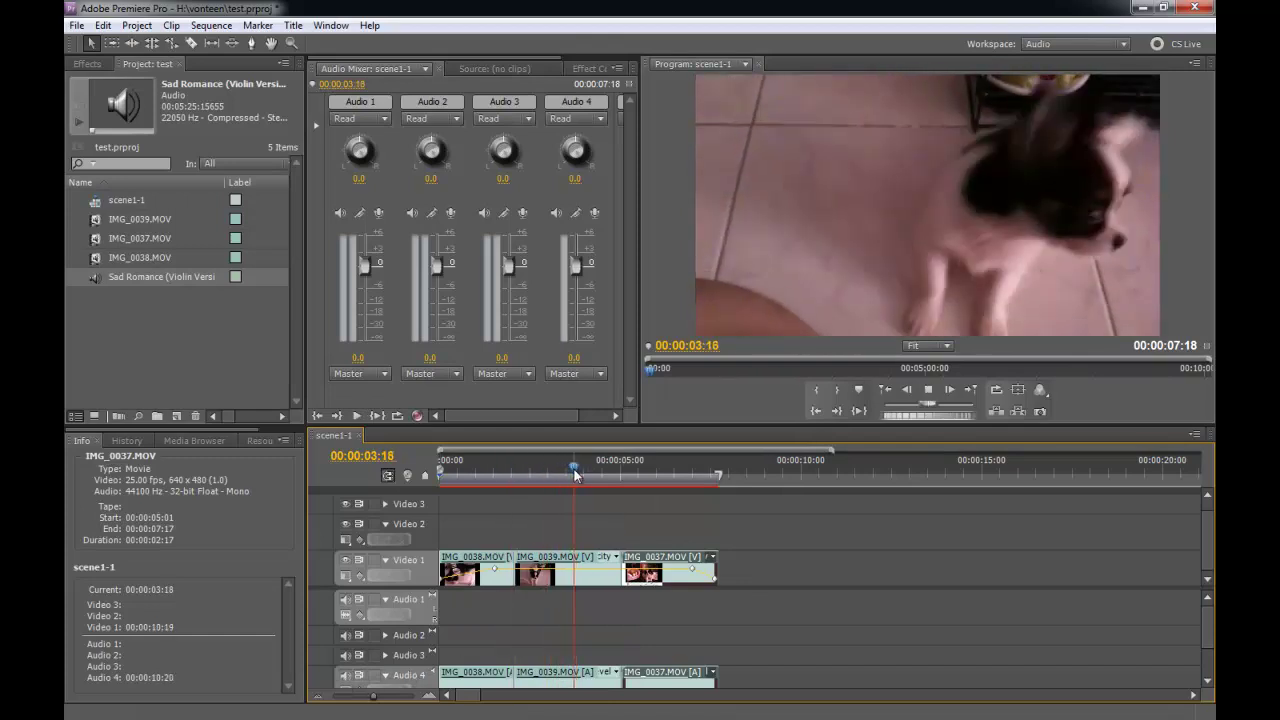
key(space)
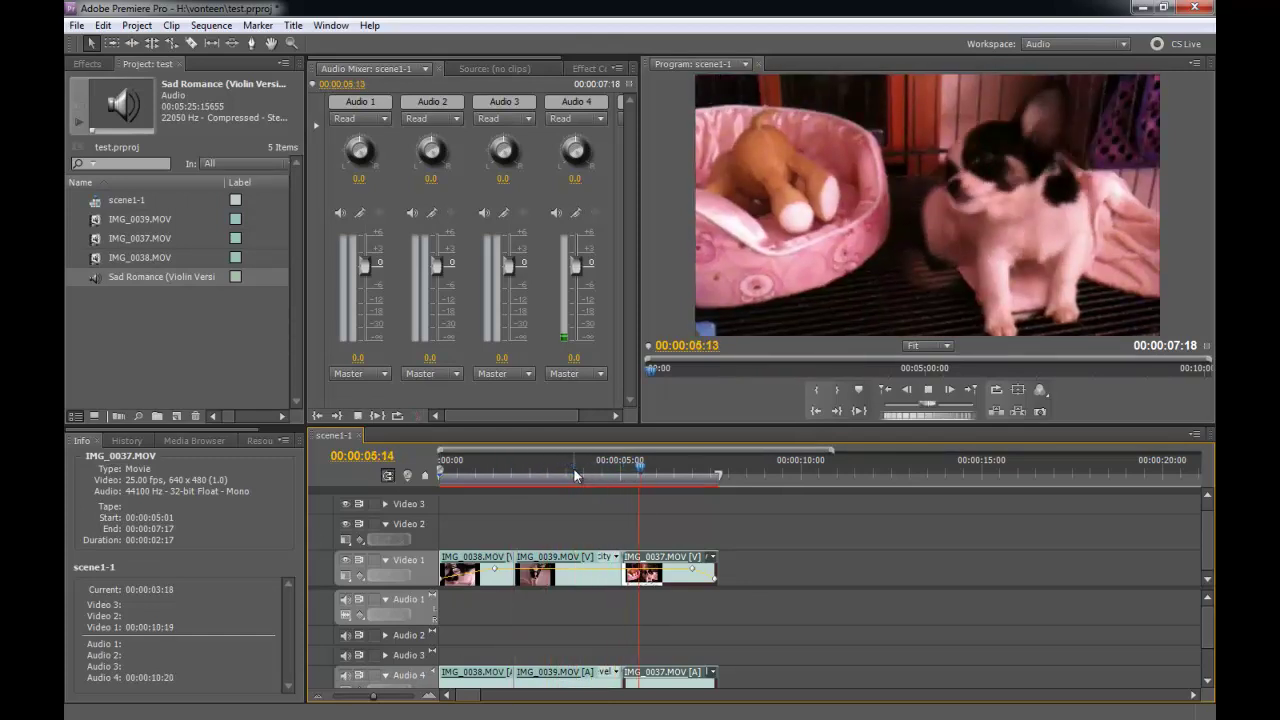
key(space)
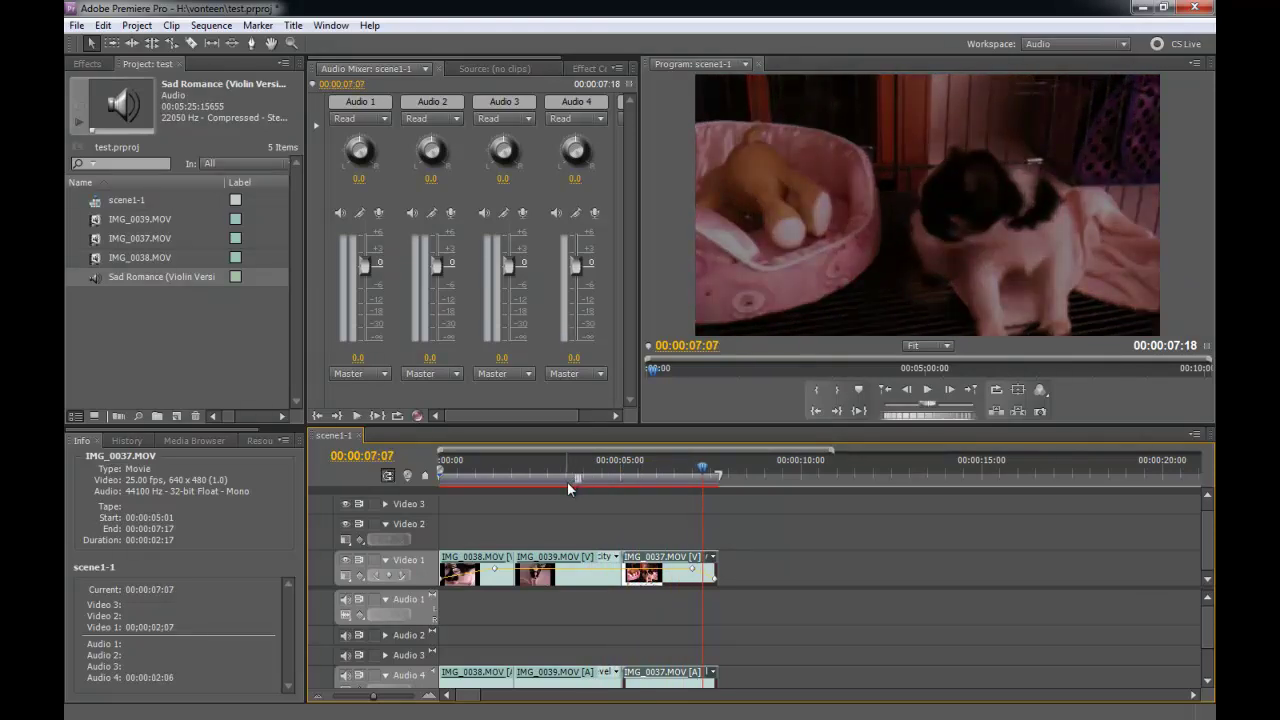
click(560, 495)
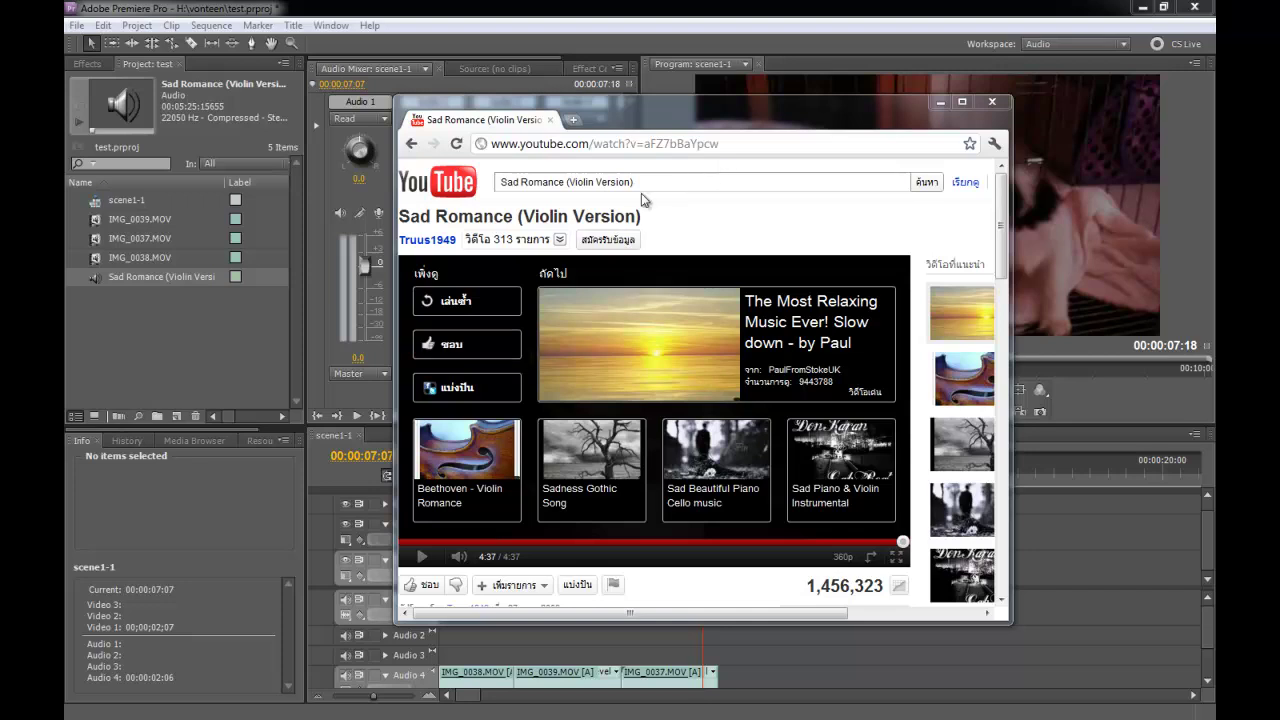
Step: Play the Sad Romance (Violin Version) video from the start, pausing it at 0:18
drag(401, 215, 702, 230)
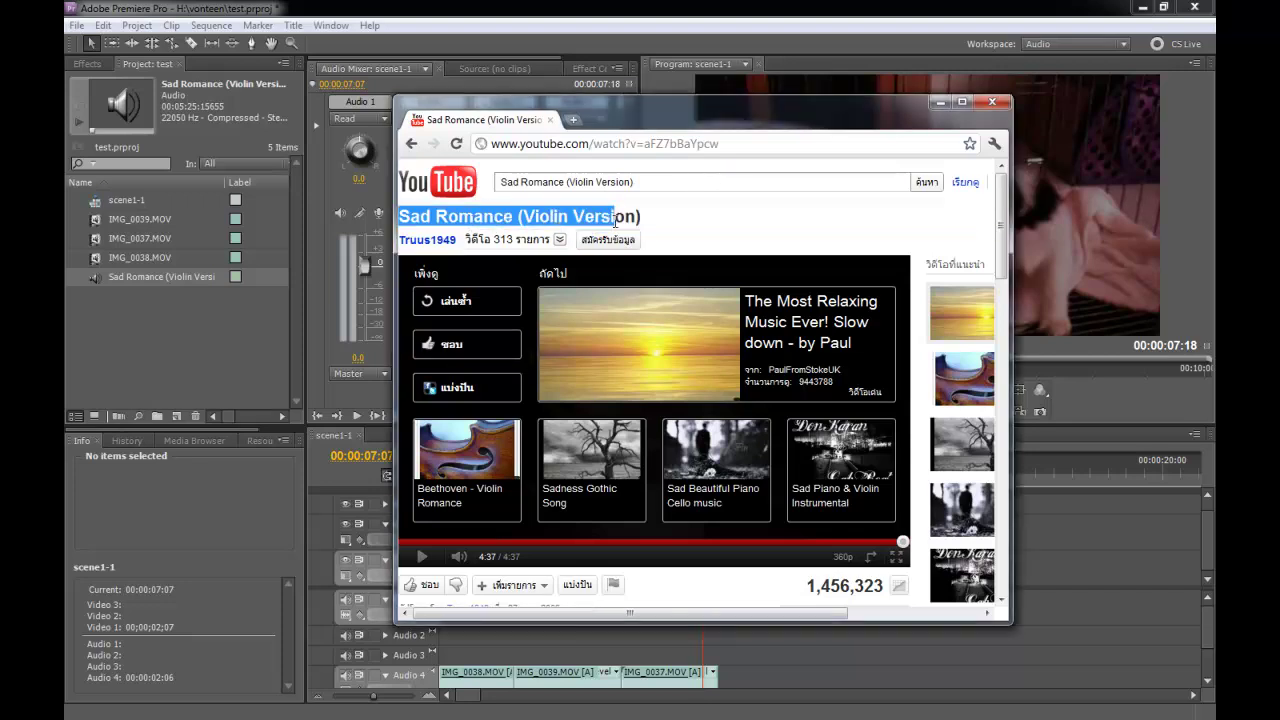
click(659, 238)
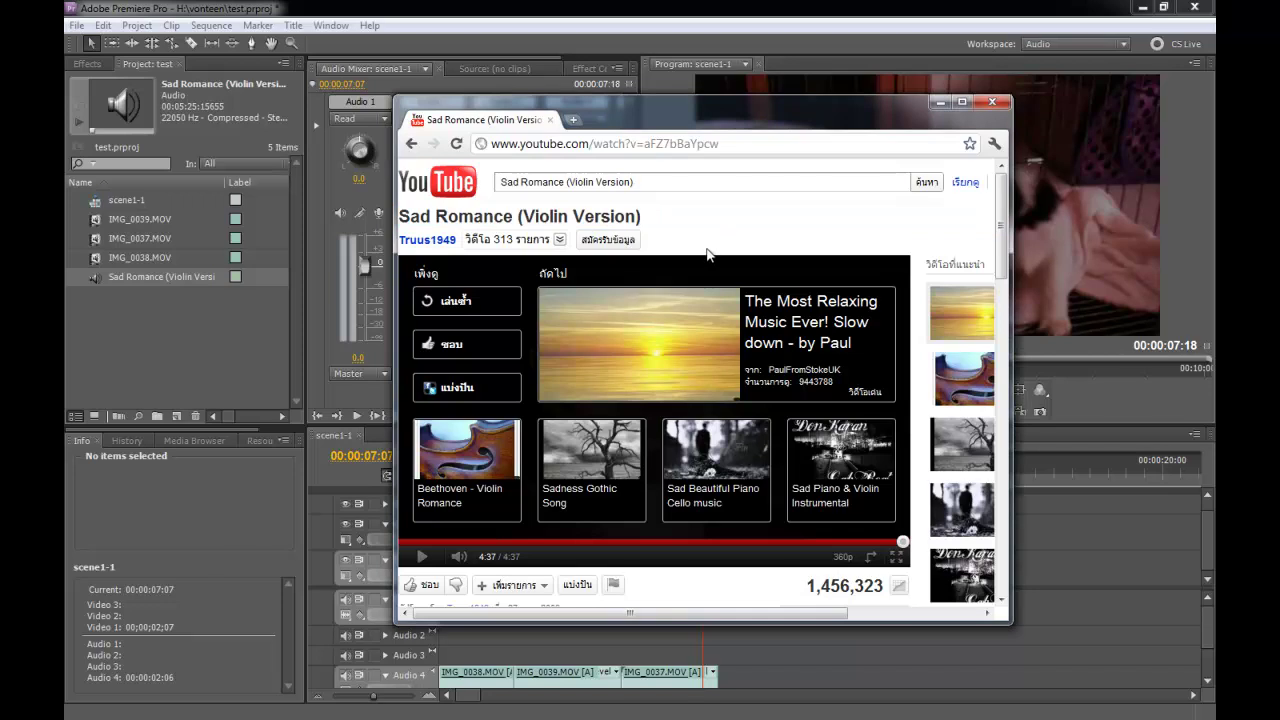
click(428, 560)
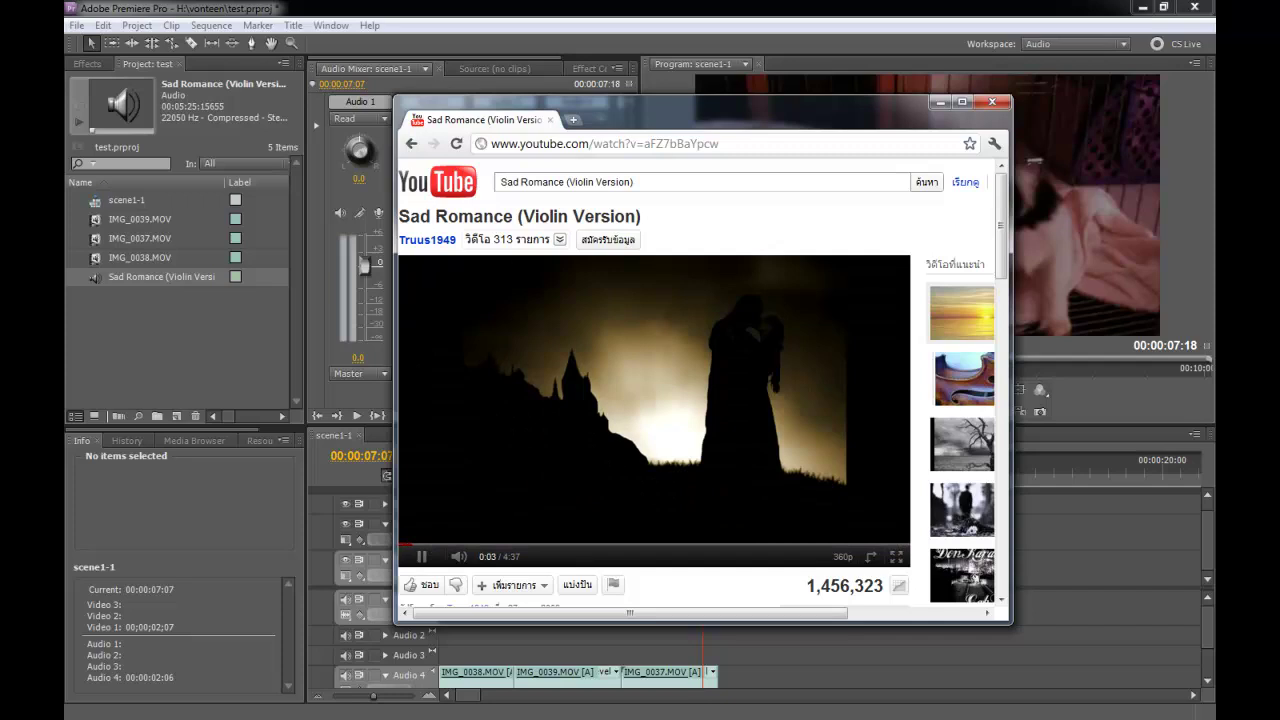
click(590, 428)
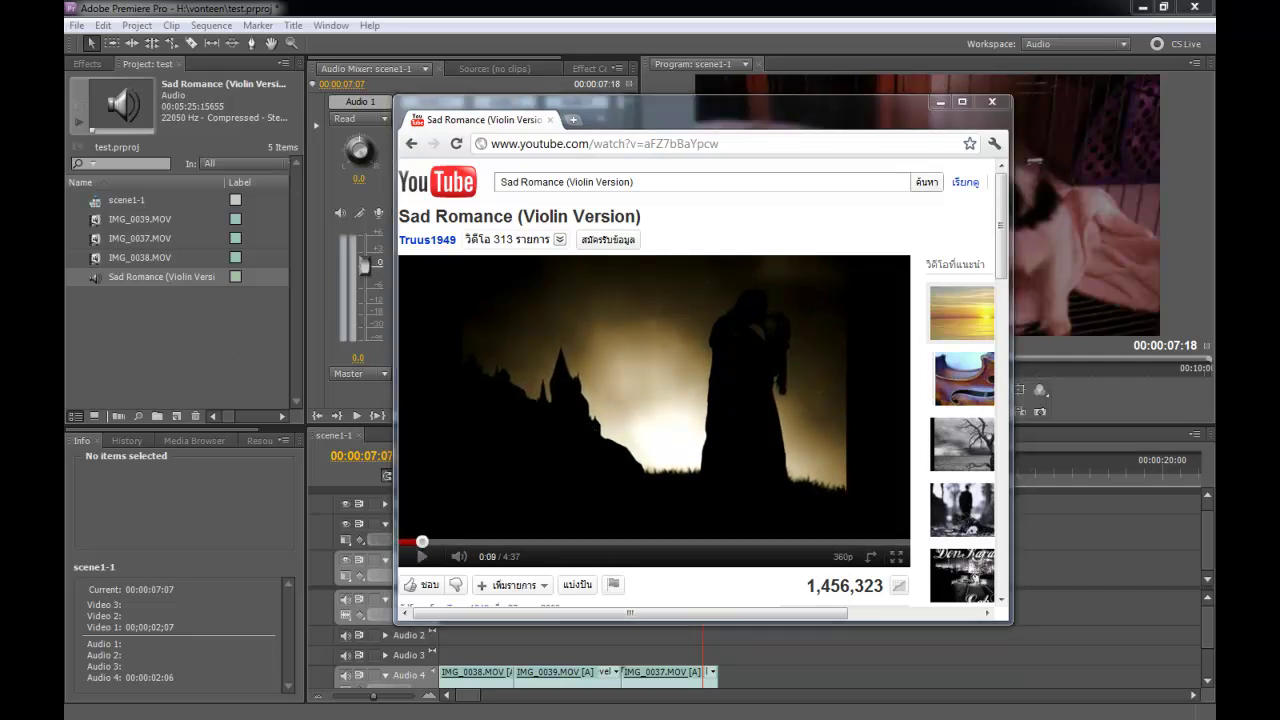
click(693, 396)
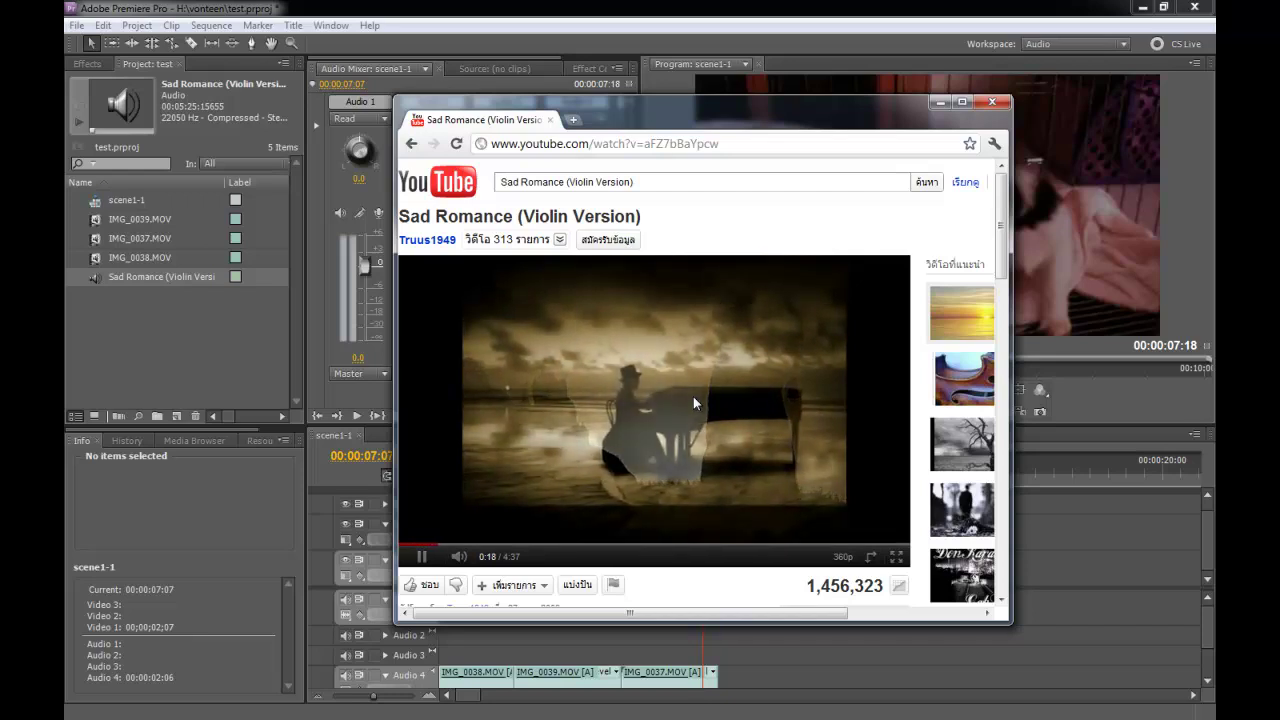
click(693, 396)
Step: Shift the Chrome window left and open a new browser tab
drag(804, 97, 724, 101)
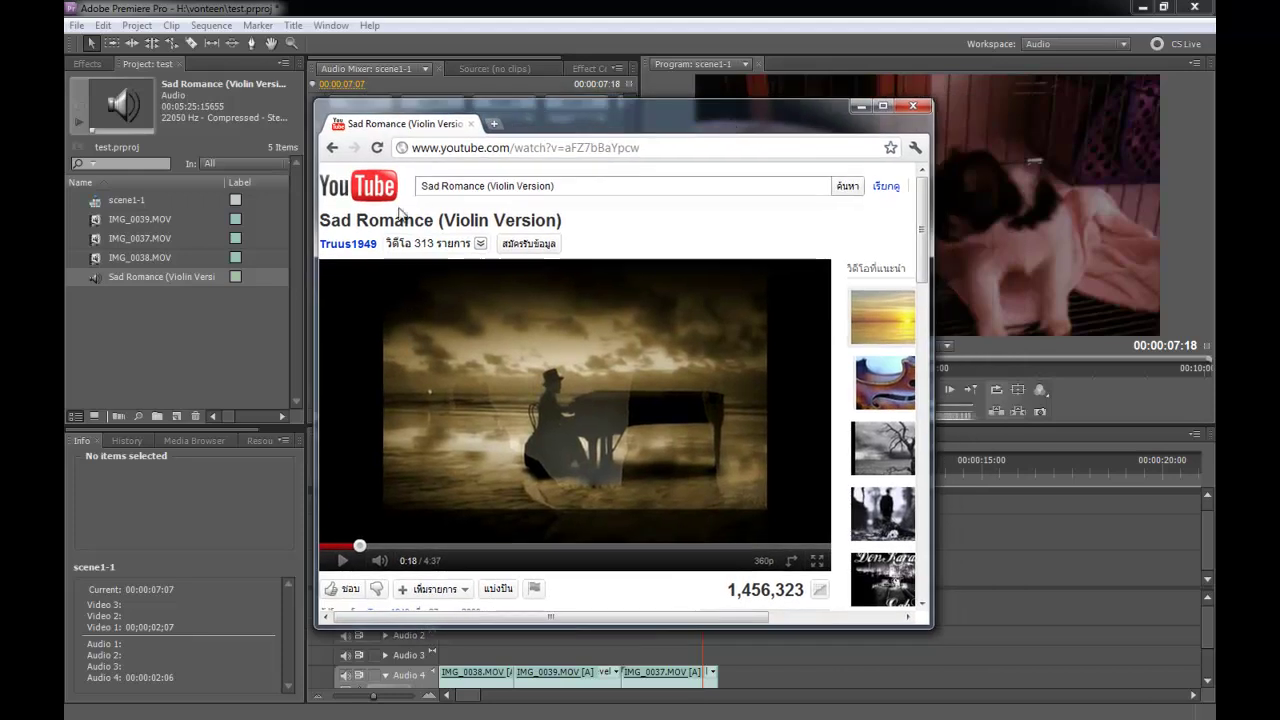
drag(661, 136, 636, 139)
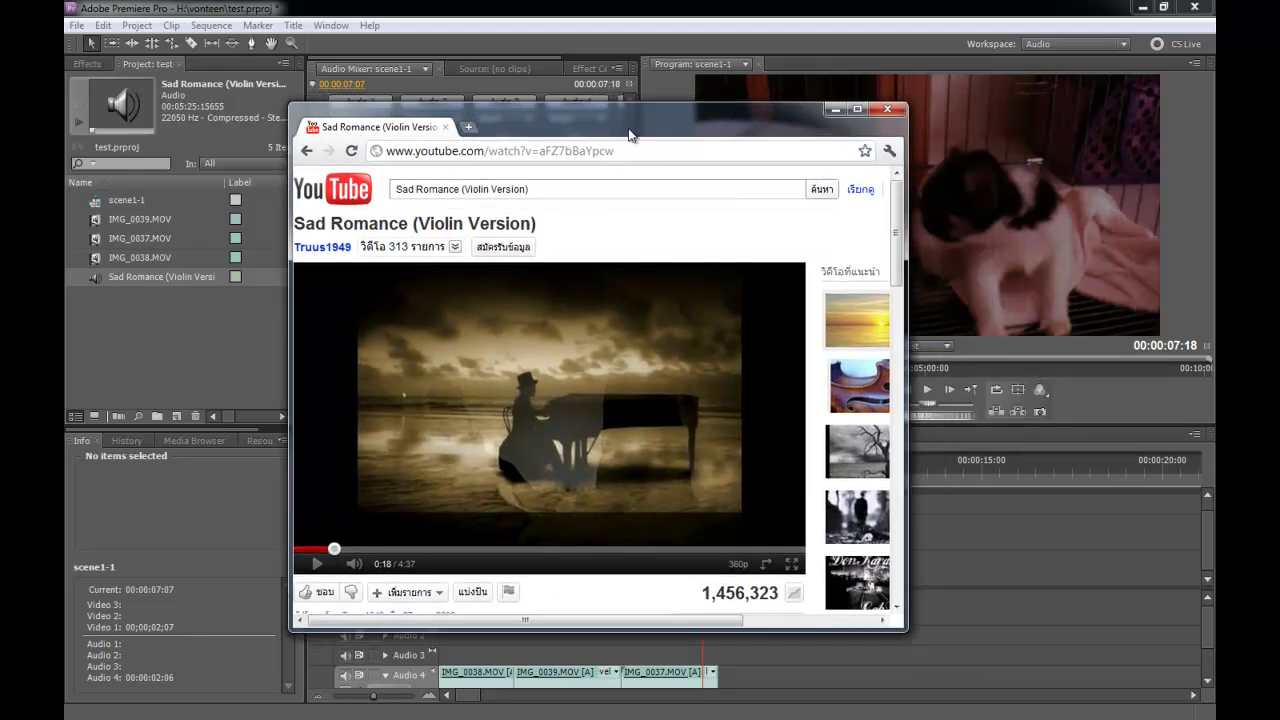
drag(631, 133, 612, 144)
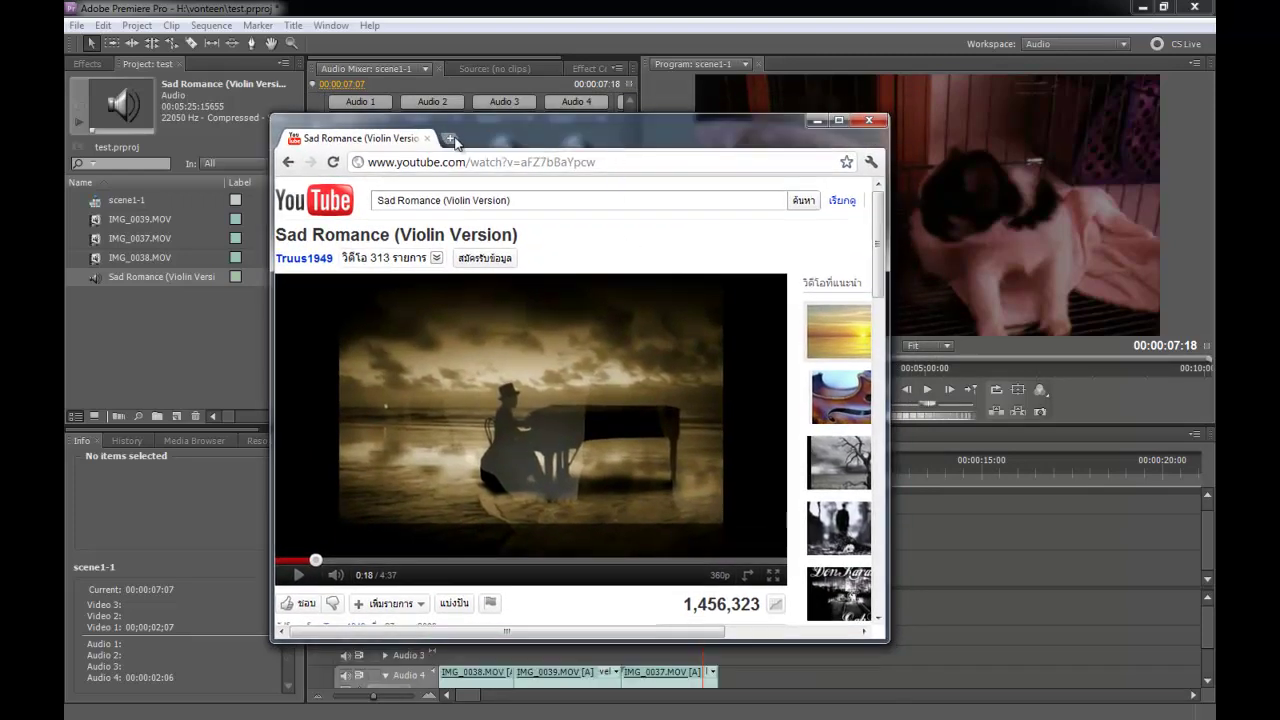
click(450, 138)
Step: Go to keepvid.com in the new tab
text(ไ)
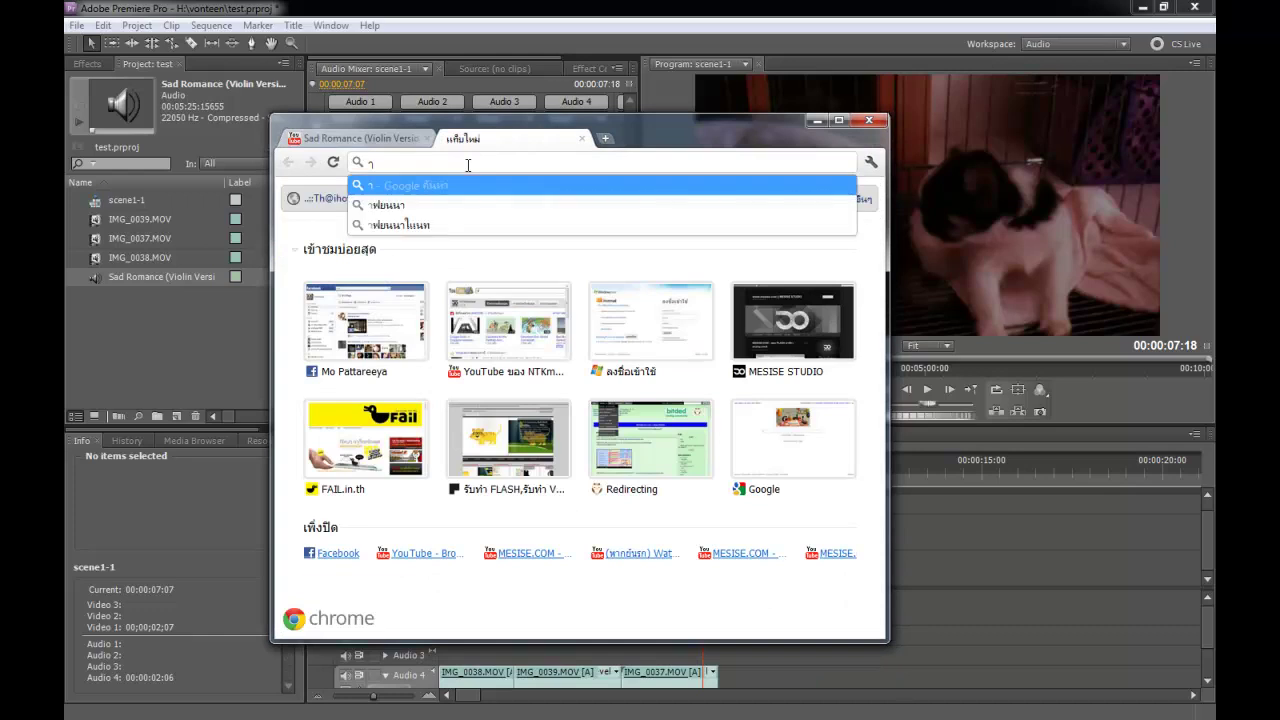
key(BackSpace)
text(keepvid.com)
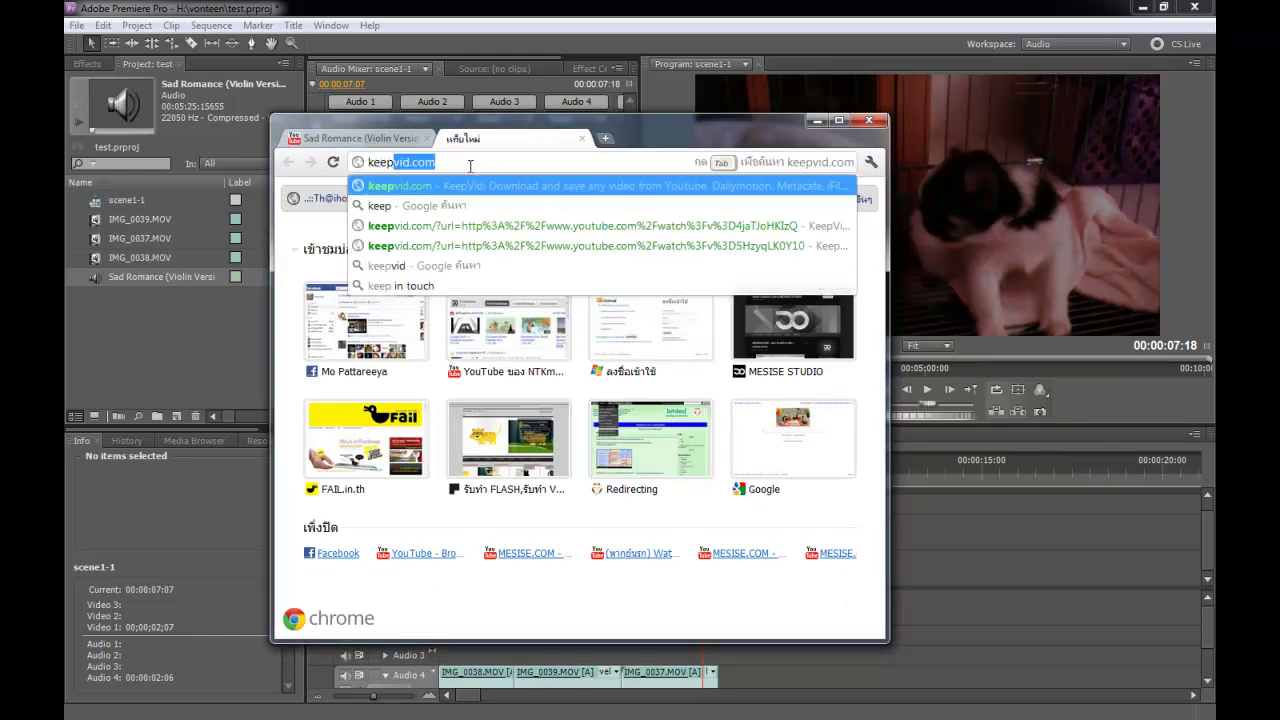
key(Return)
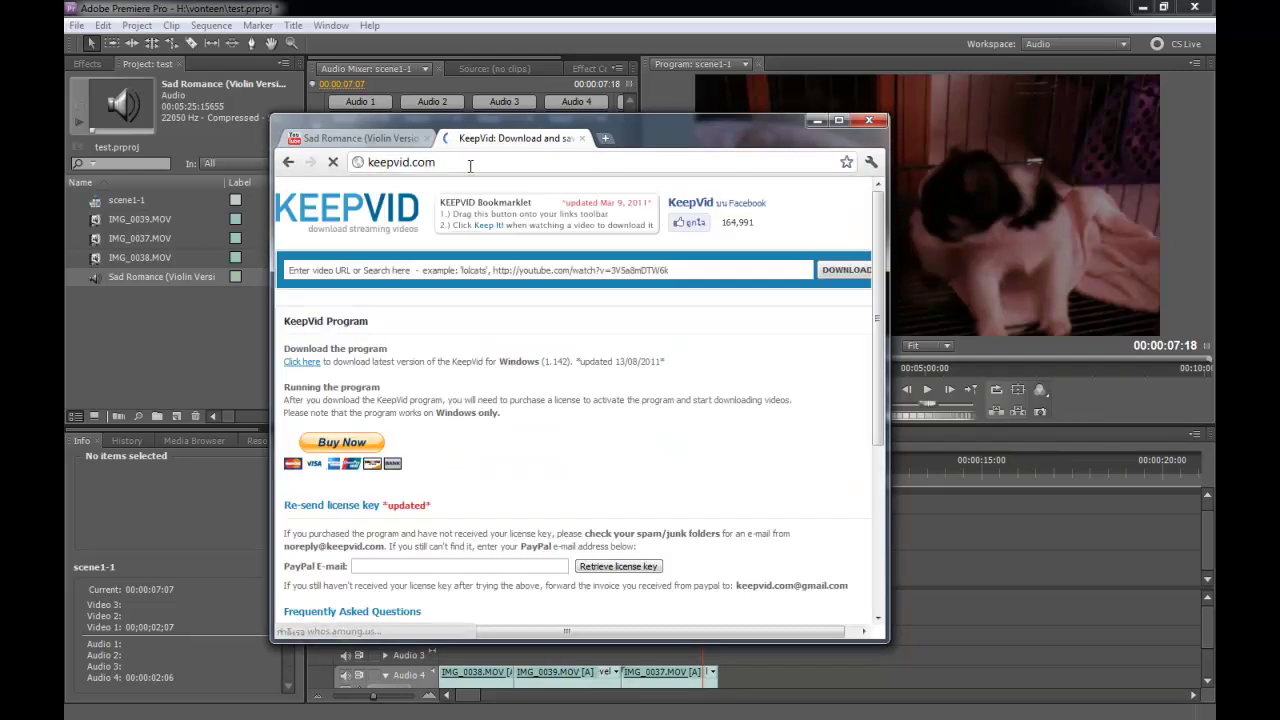
Step: Copy the Sad Romance YouTube address, paste it into KeepVid and fetch download links
click(400, 139)
click(404, 161)
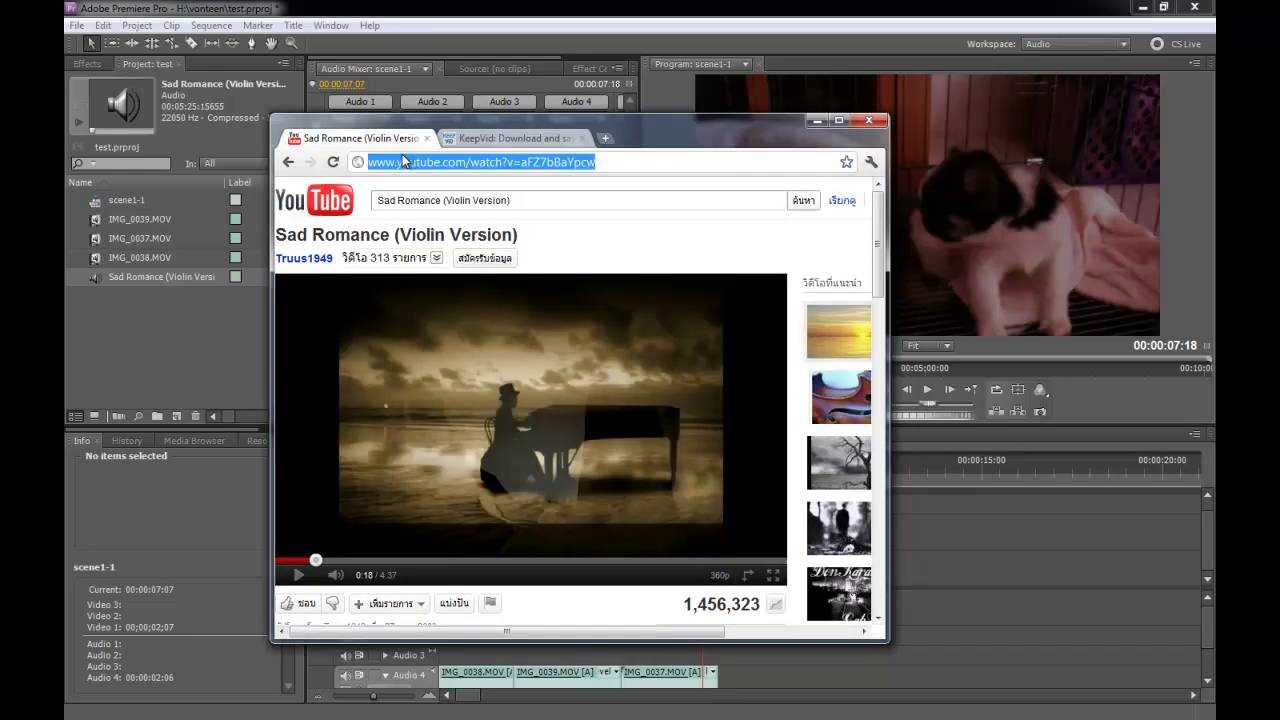
click(519, 141)
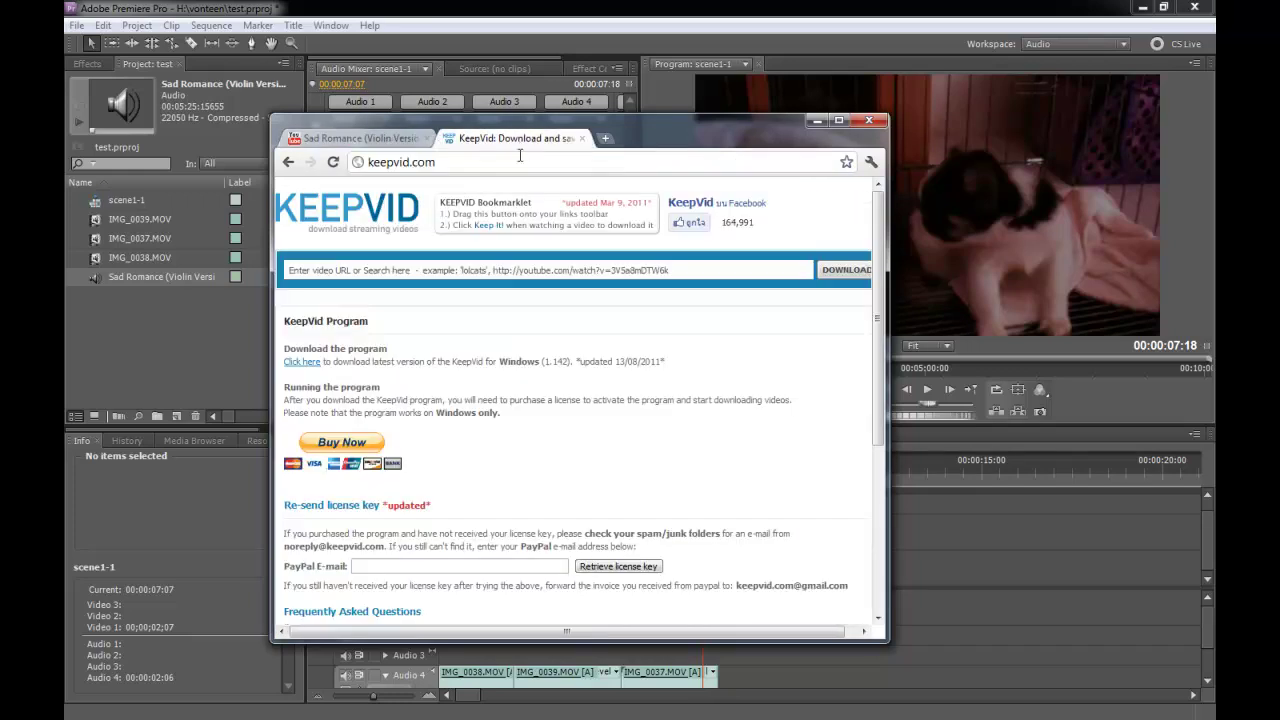
click(463, 266)
text(http://www.youtube.com/watch?v=aFZ7bBaYpcw)
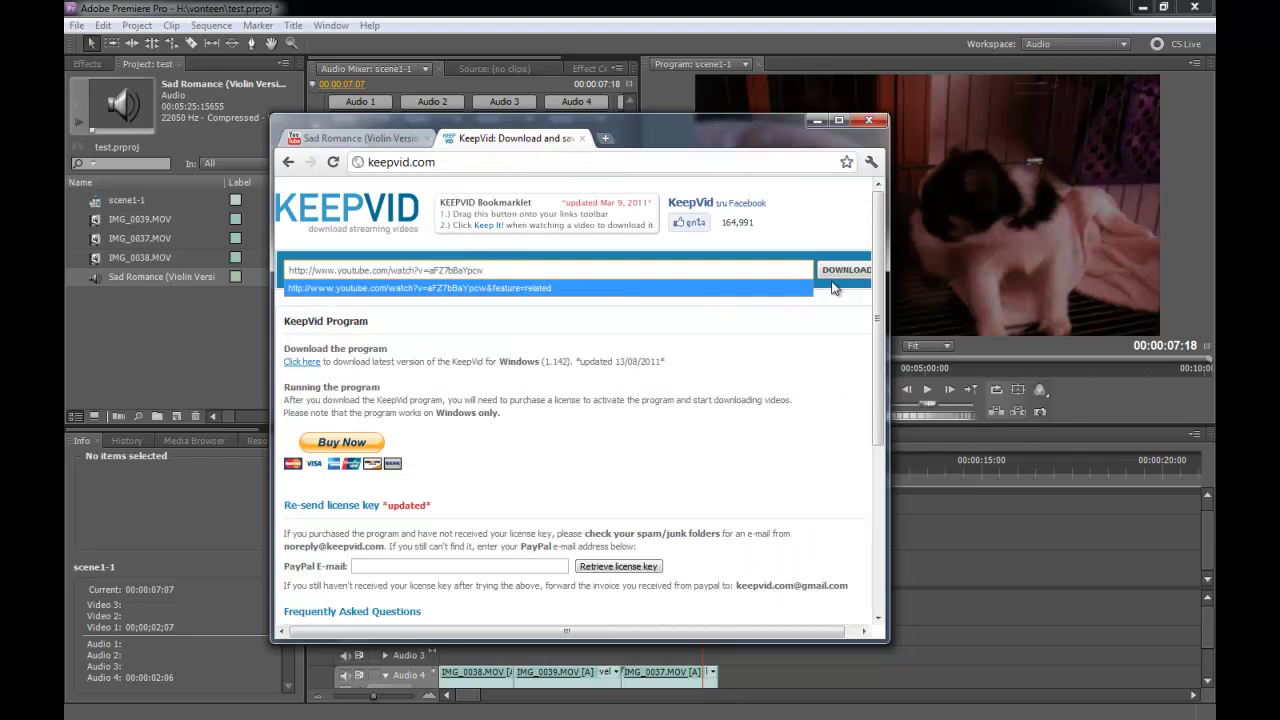
click(845, 272)
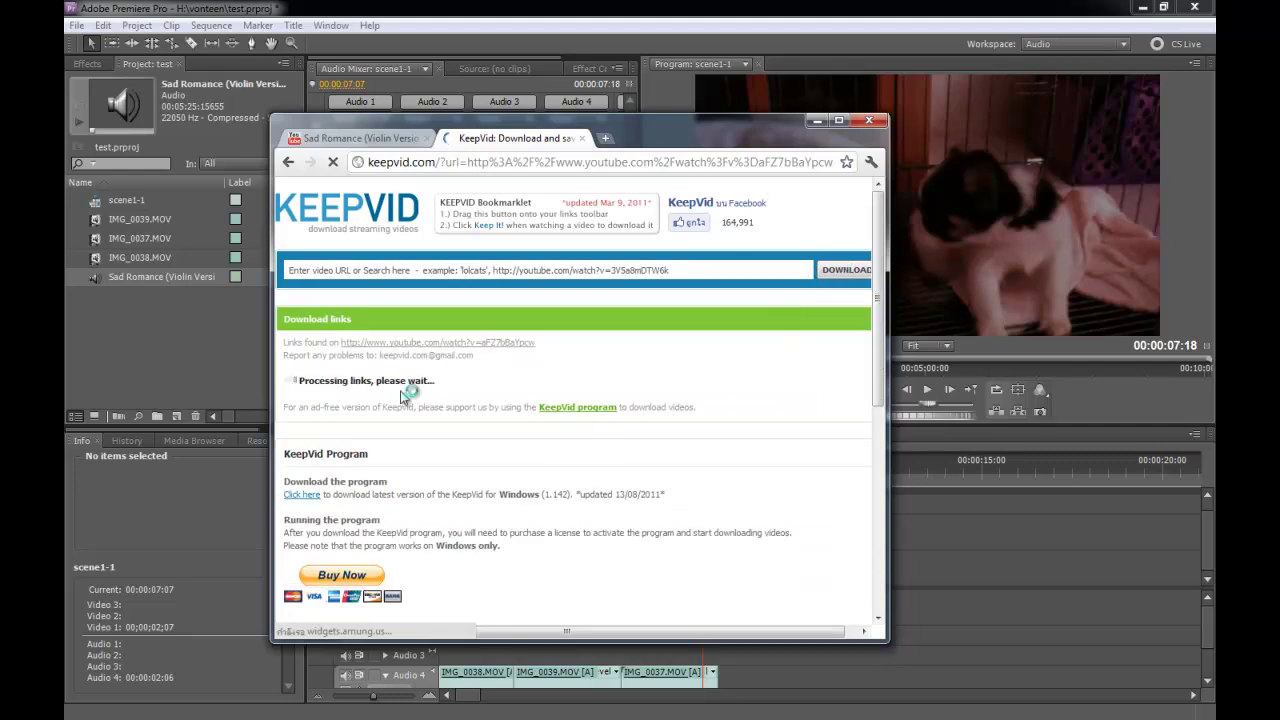
Step: Open the MP3 download option, then close the extra tabs and minimize the browser
drag(887, 340, 960, 341)
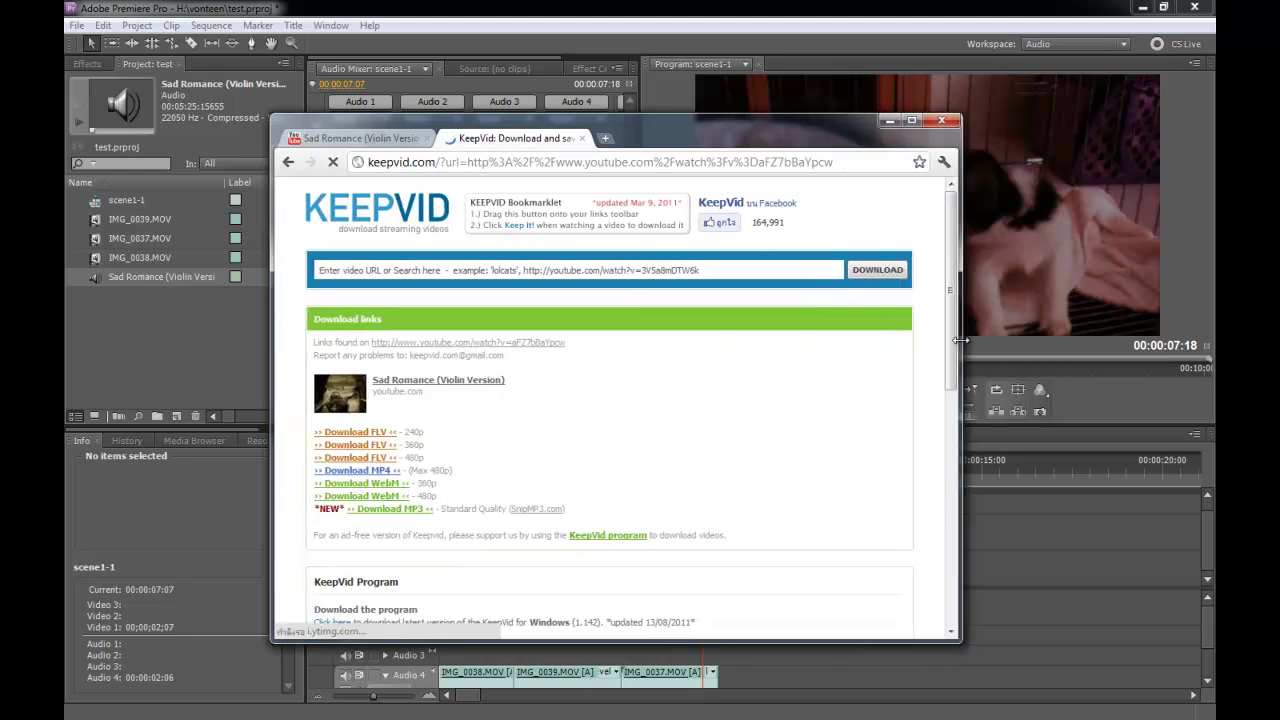
click(409, 528)
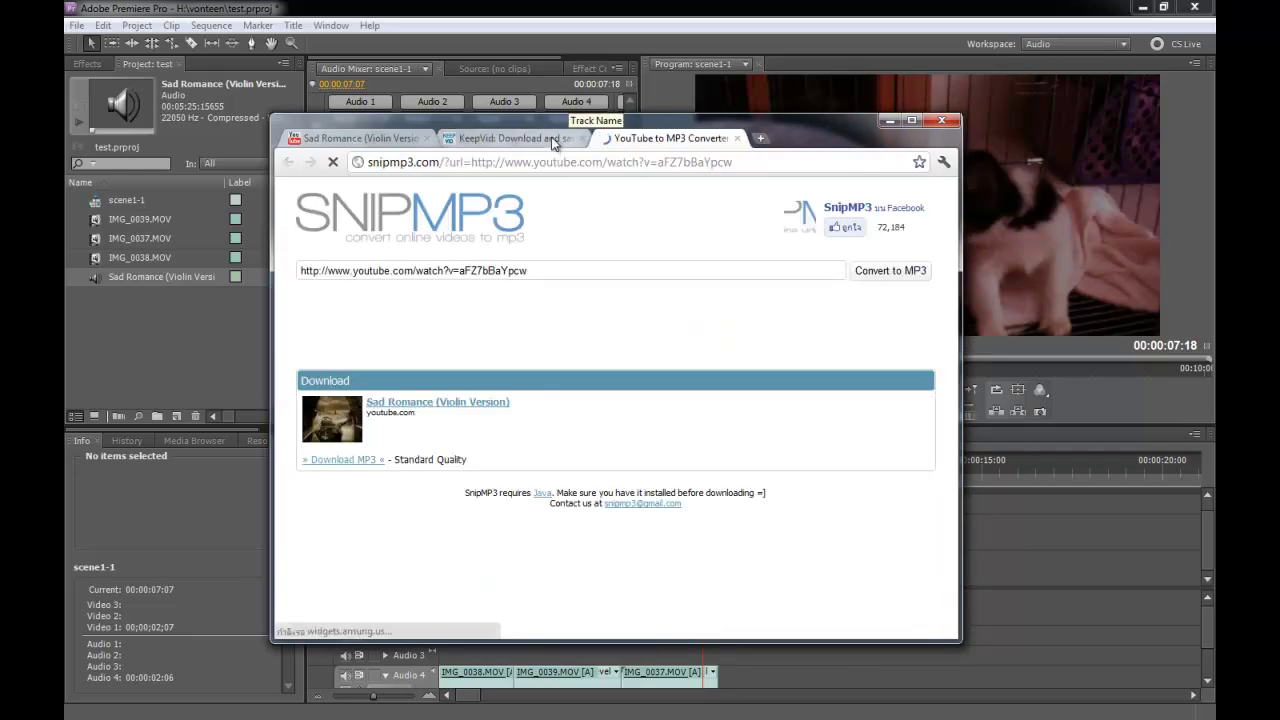
click(583, 138)
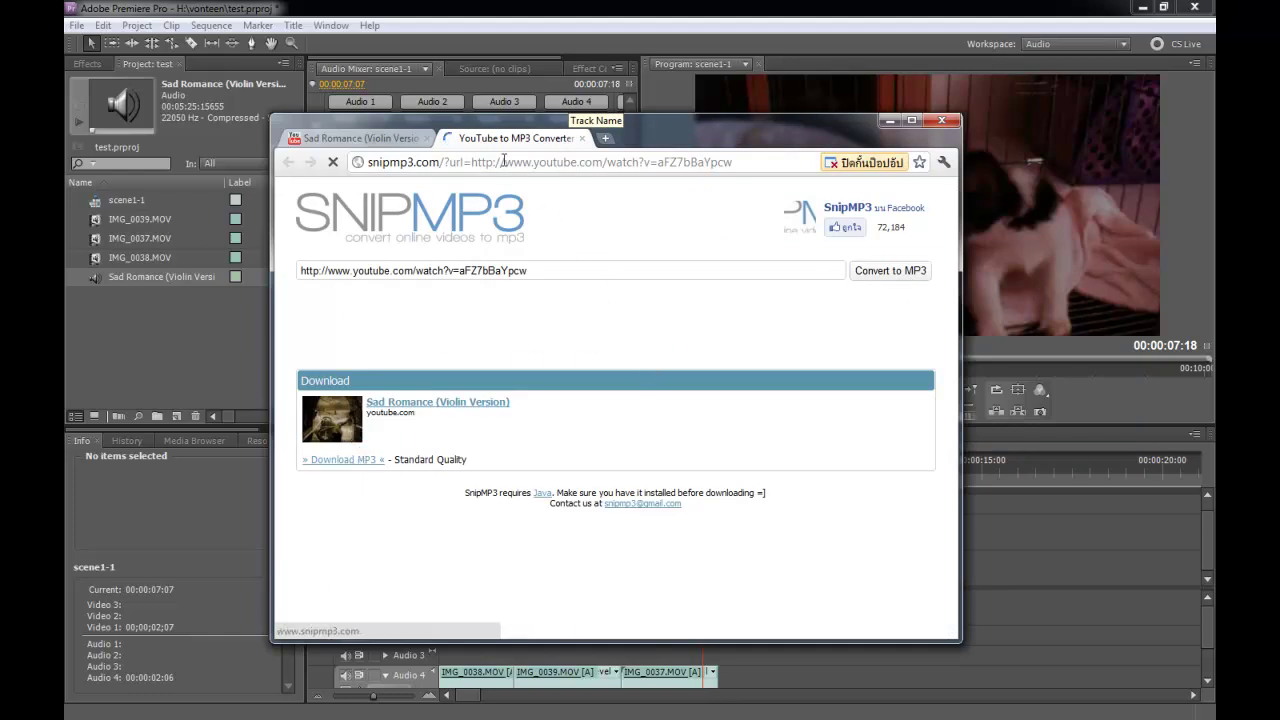
click(584, 138)
click(889, 120)
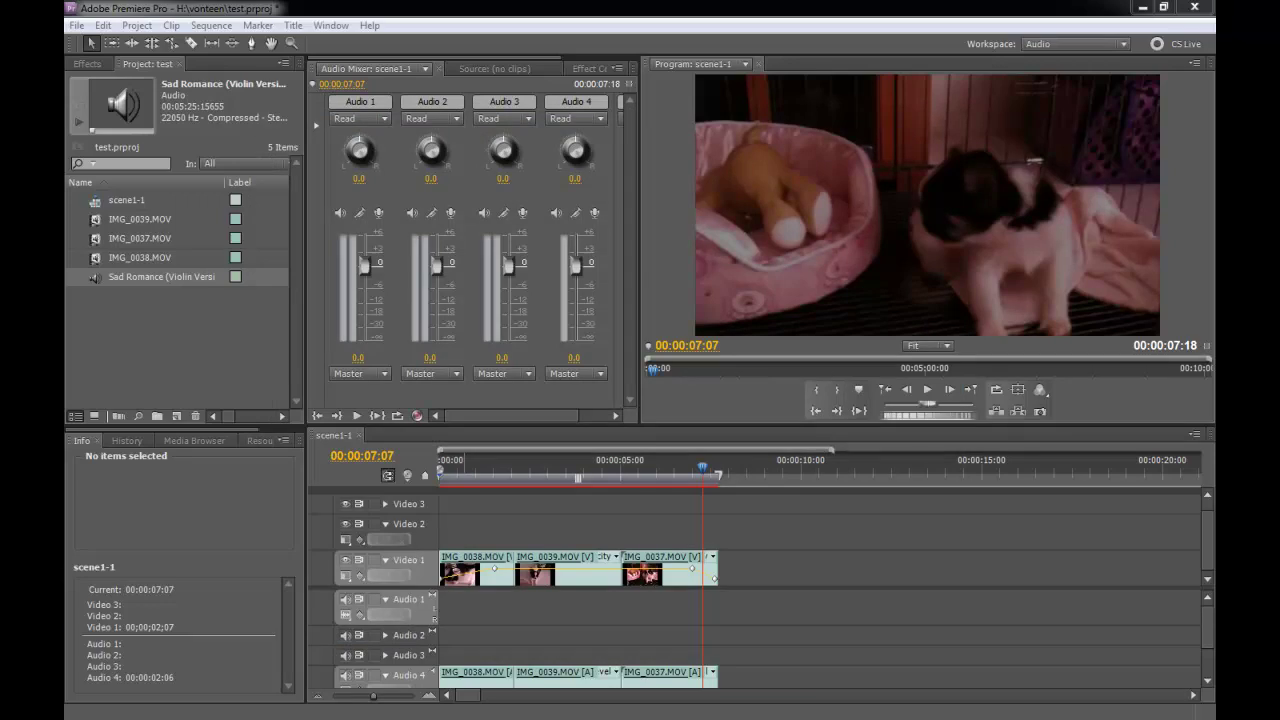
Step: Drag Sad Romance (Violin Version).mp3 from the folder into the sequence
key(alt+Tab)
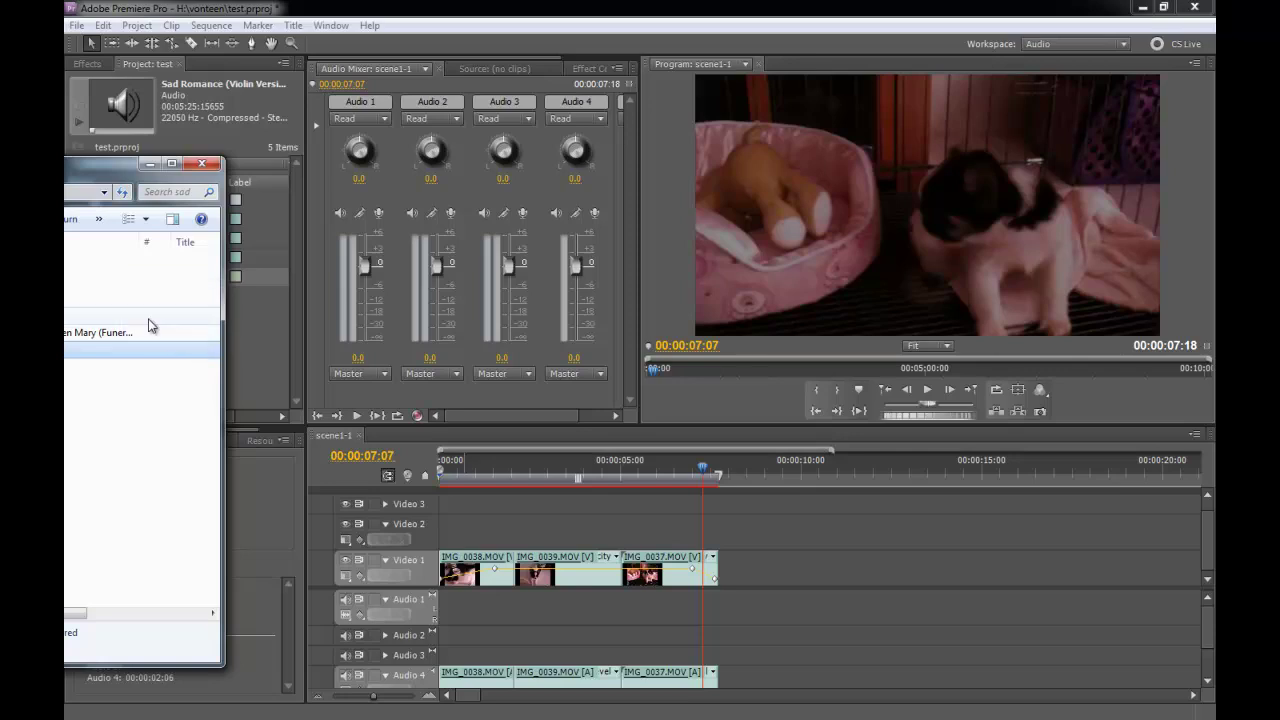
drag(92, 353, 149, 329)
mouse_move(133, 272)
mouse_down()
mouse_move(518, 636)
mouse_move(455, 606)
mouse_up()
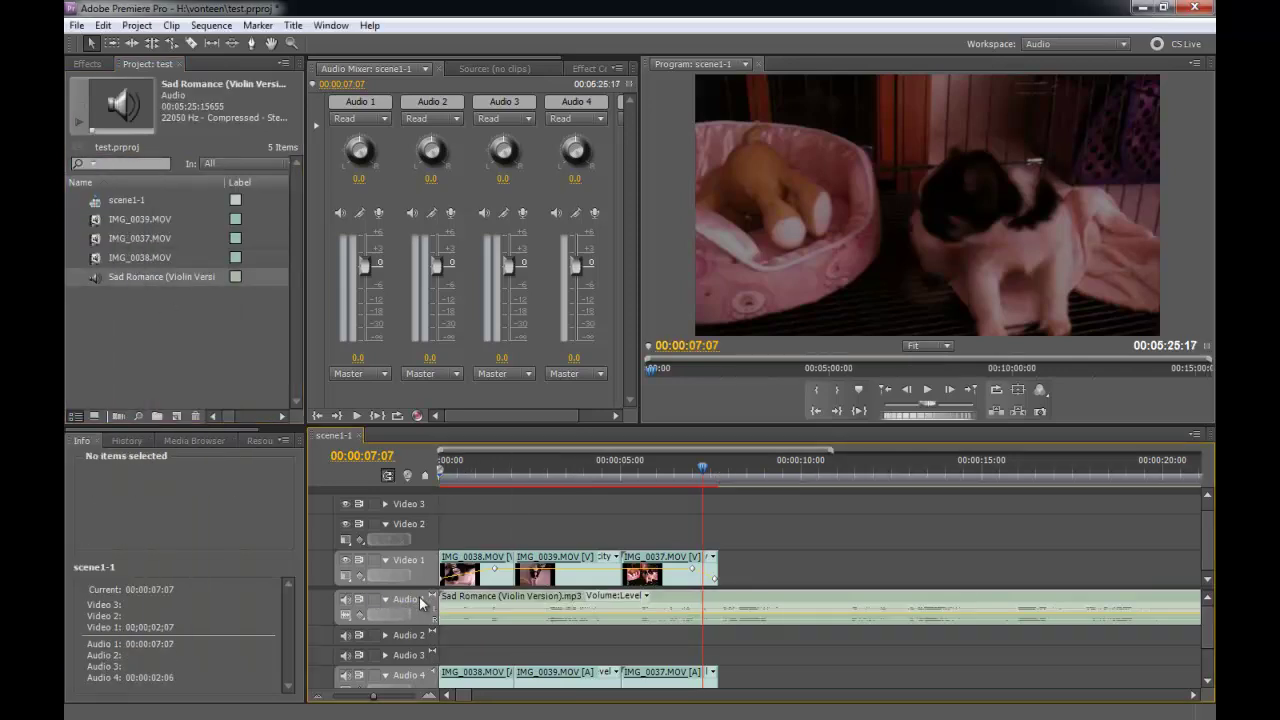
Step: Move the Sad Romance clip onto Audio 2 starting at 00:00:00:00
click(568, 468)
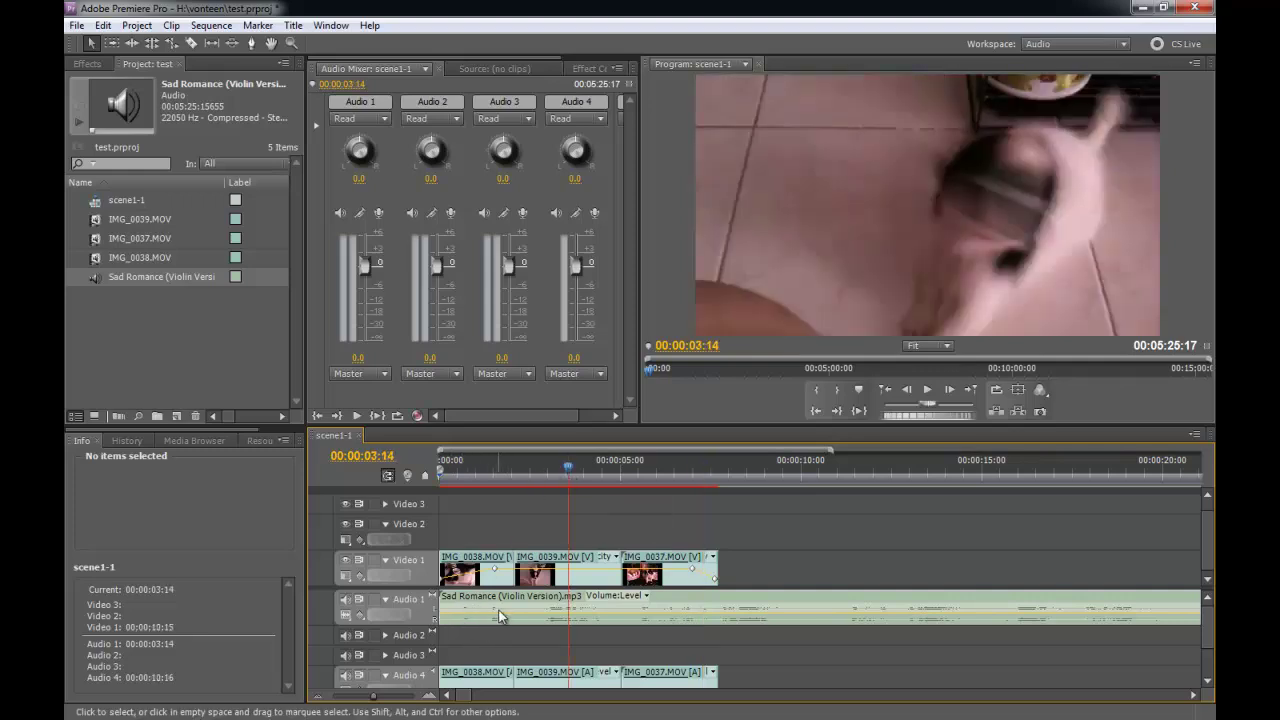
click(499, 612)
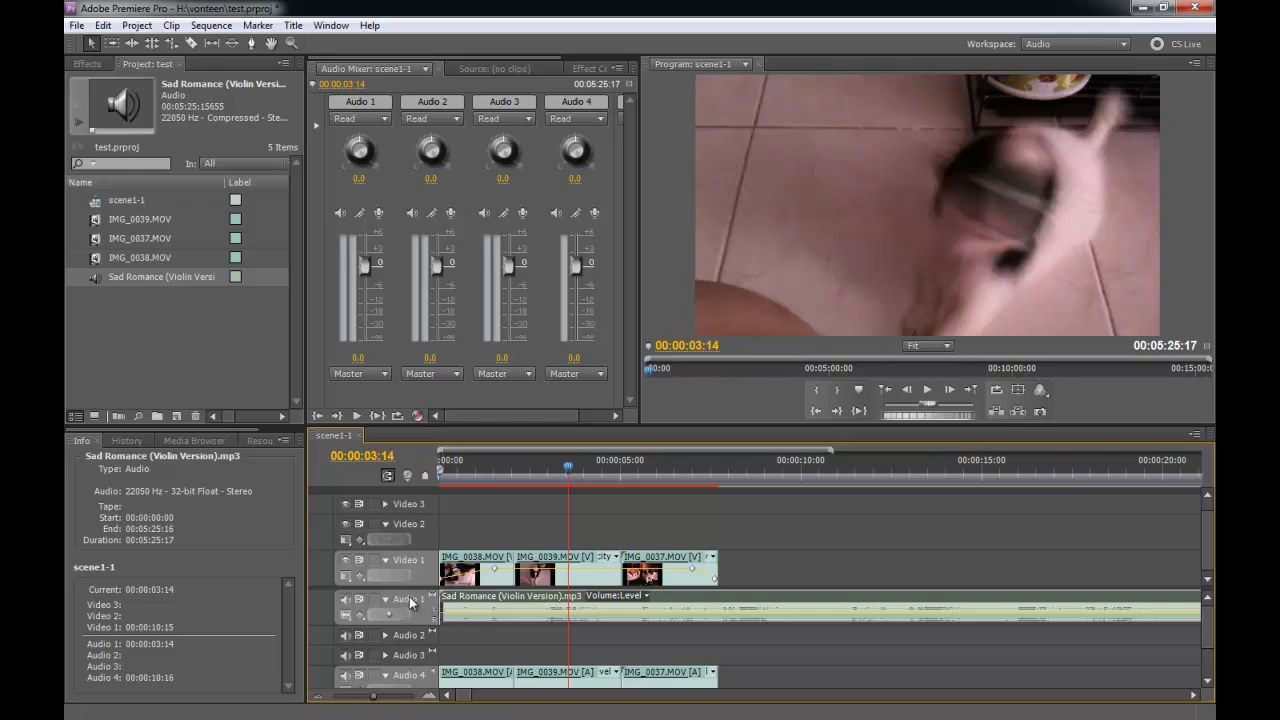
drag(478, 605, 448, 640)
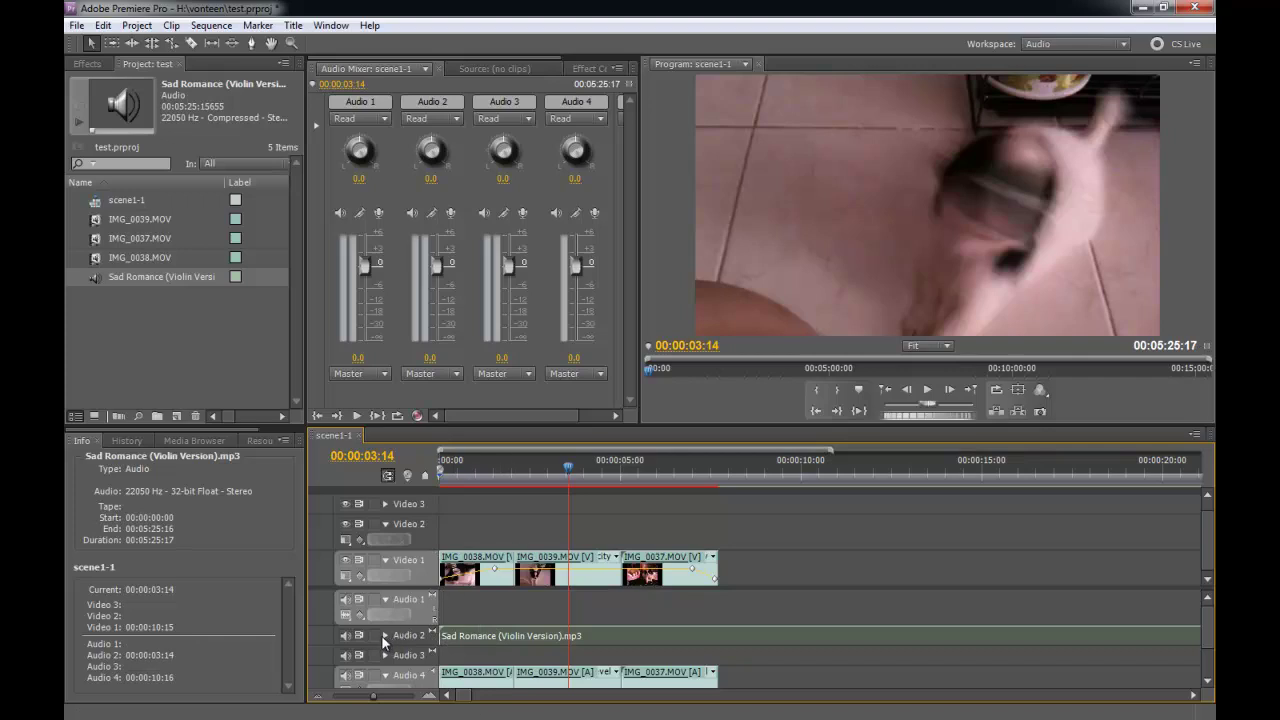
click(385, 599)
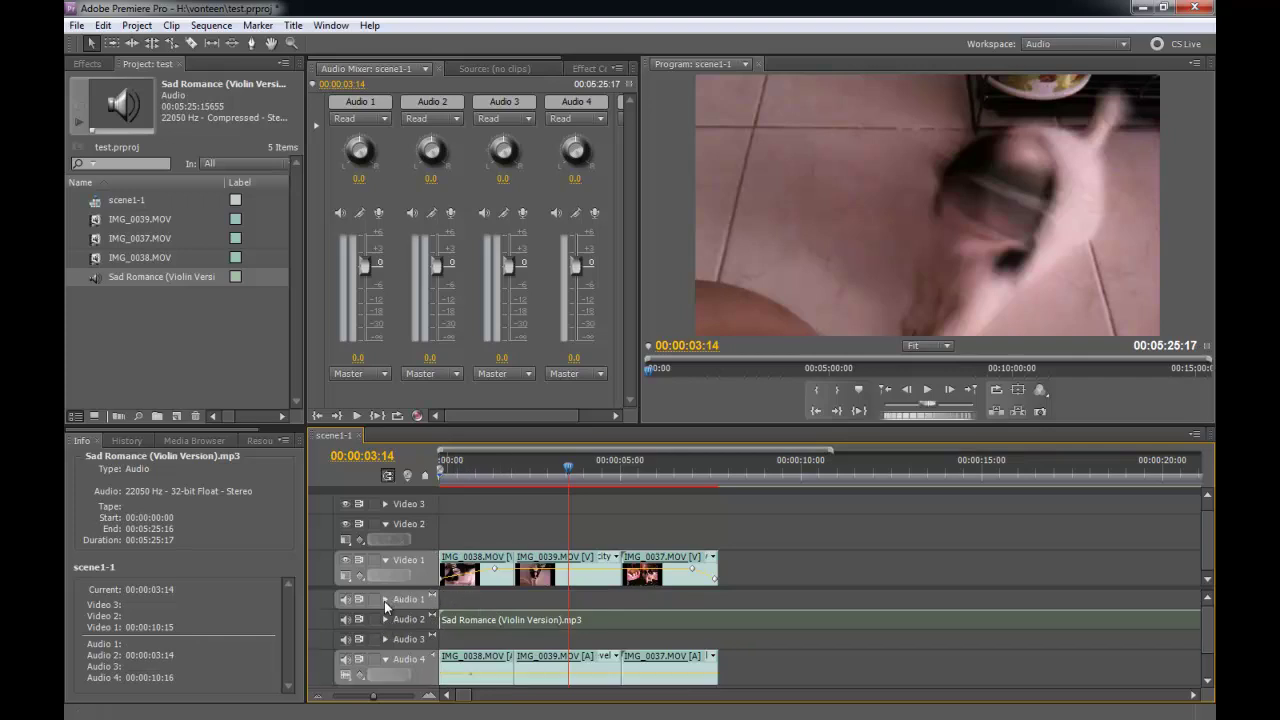
click(384, 599)
click(384, 599)
click(384, 599)
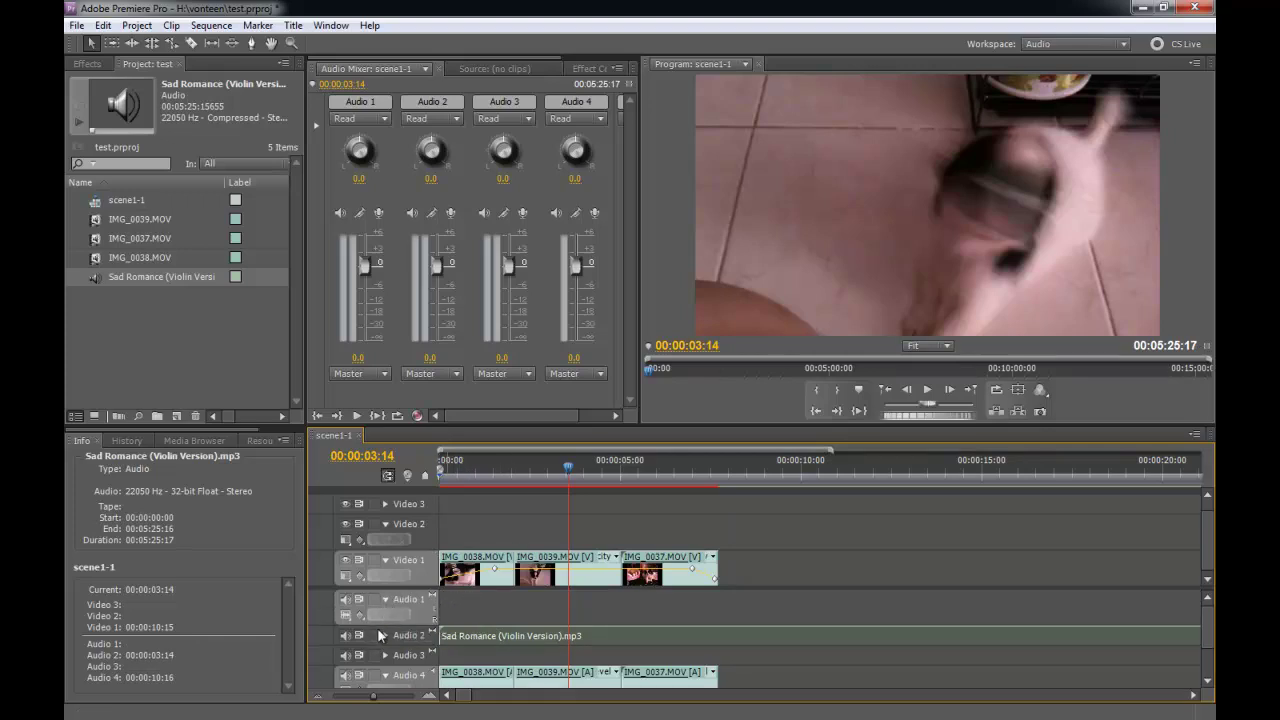
click(381, 635)
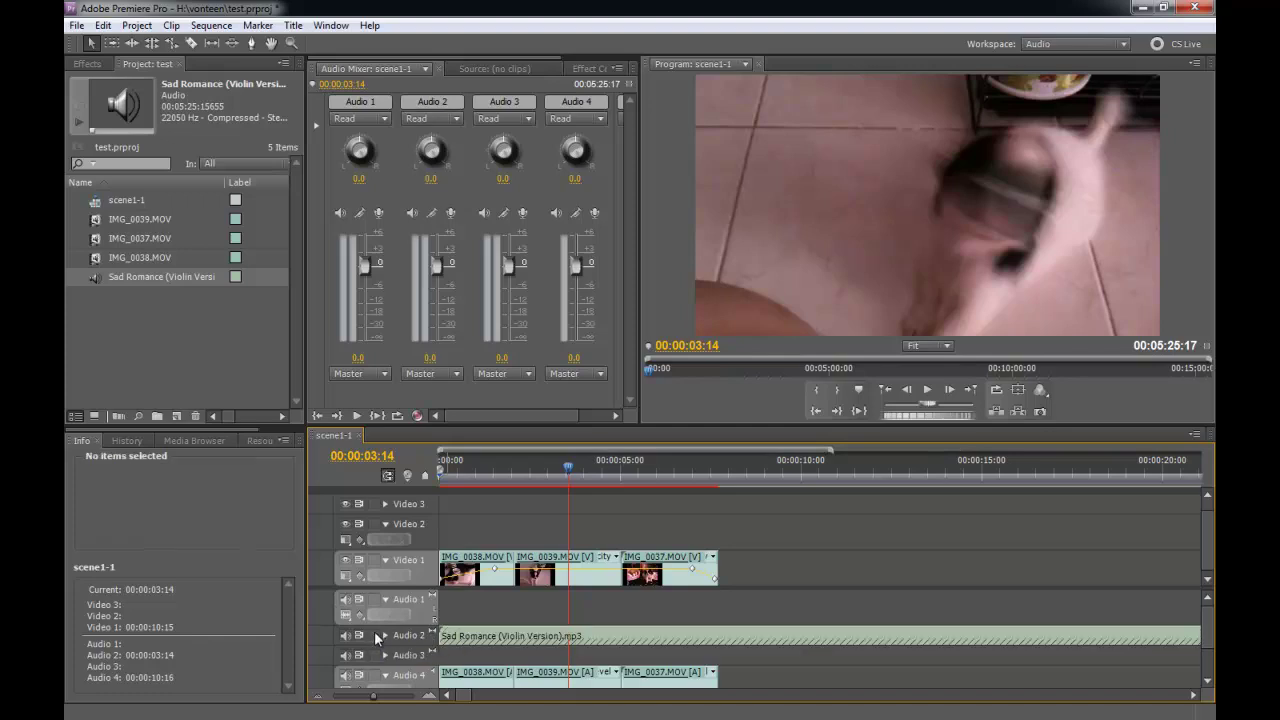
Step: Play the sequence from zero with the violin music, then select all three dog clips with their audio
click(384, 634)
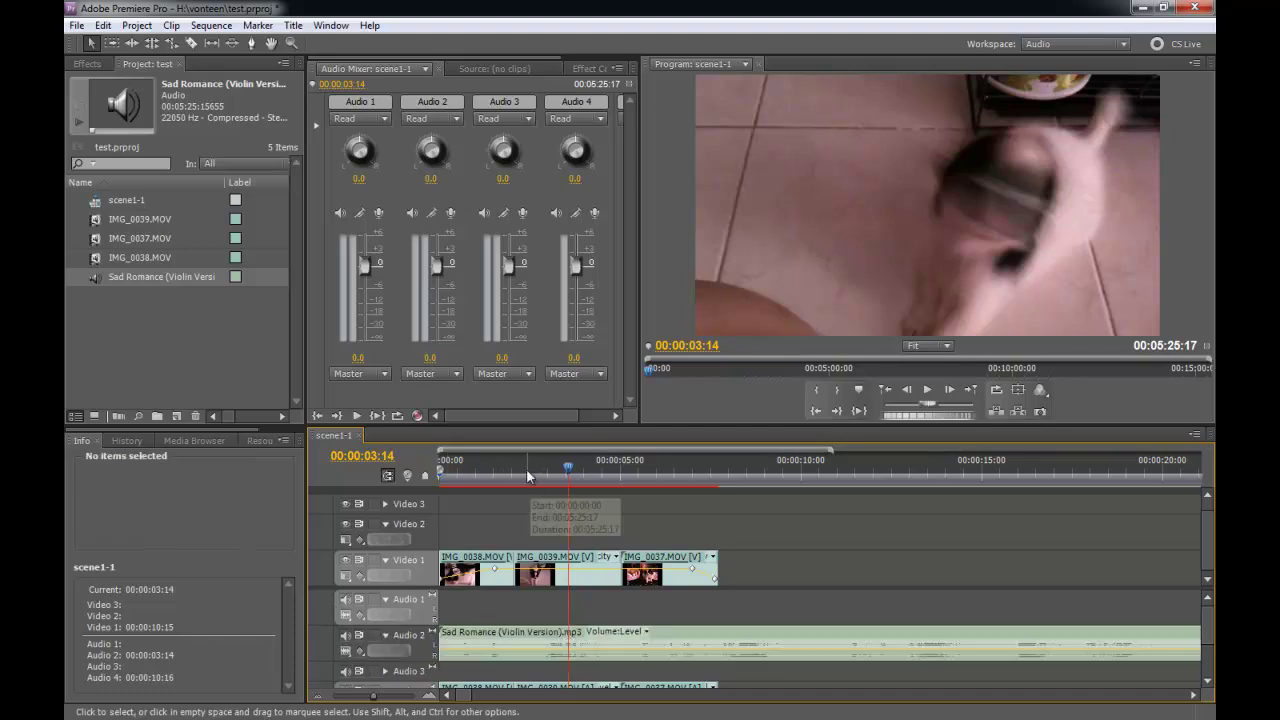
drag(526, 468, 420, 459)
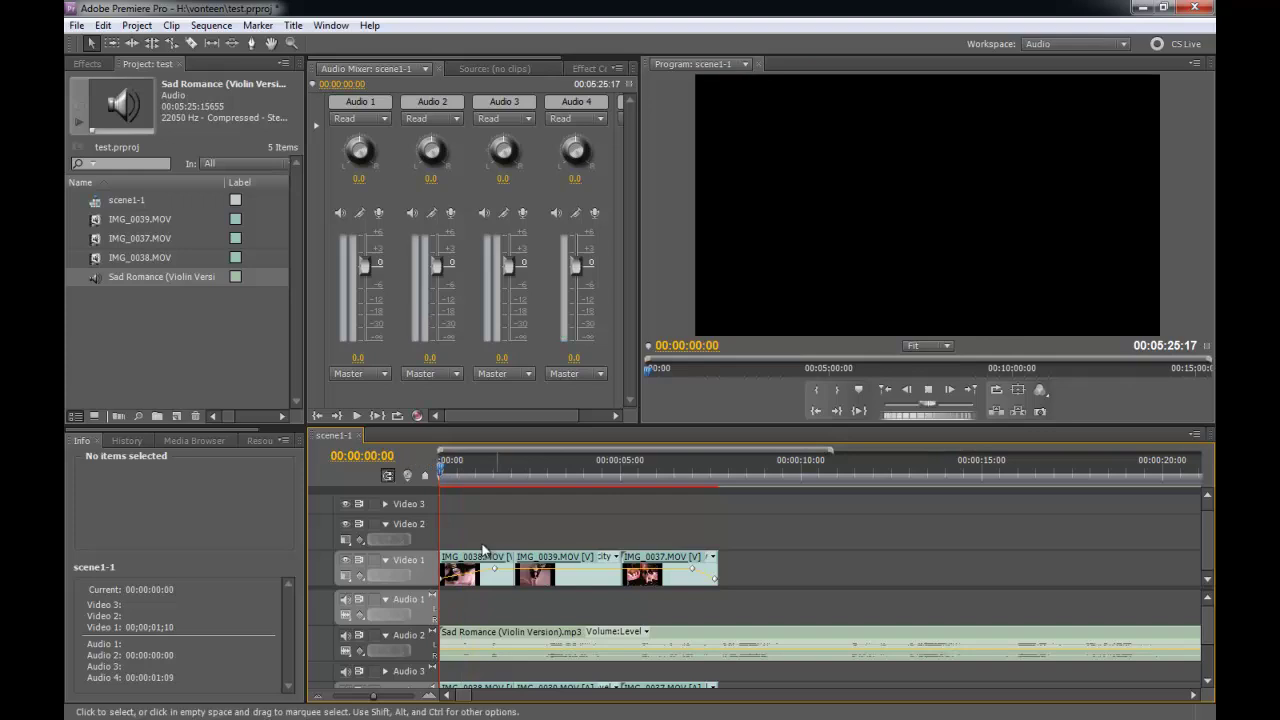
key(space)
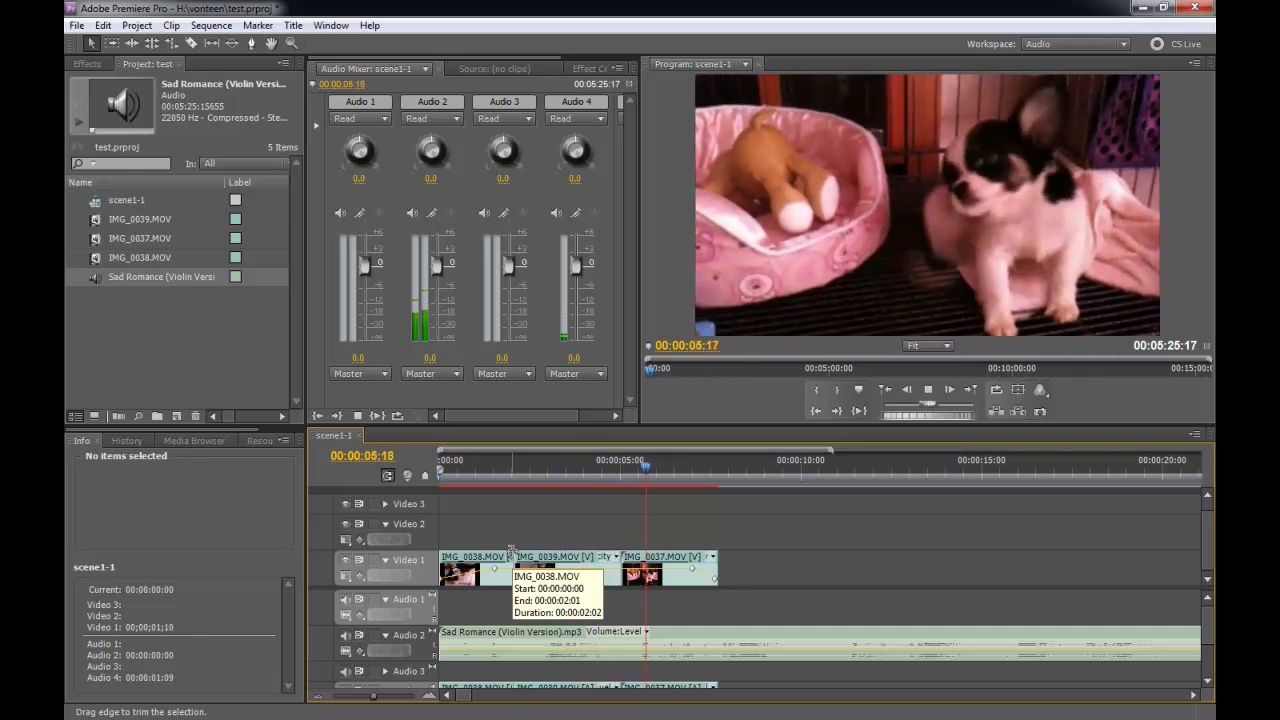
key(space)
drag(768, 562, 486, 585)
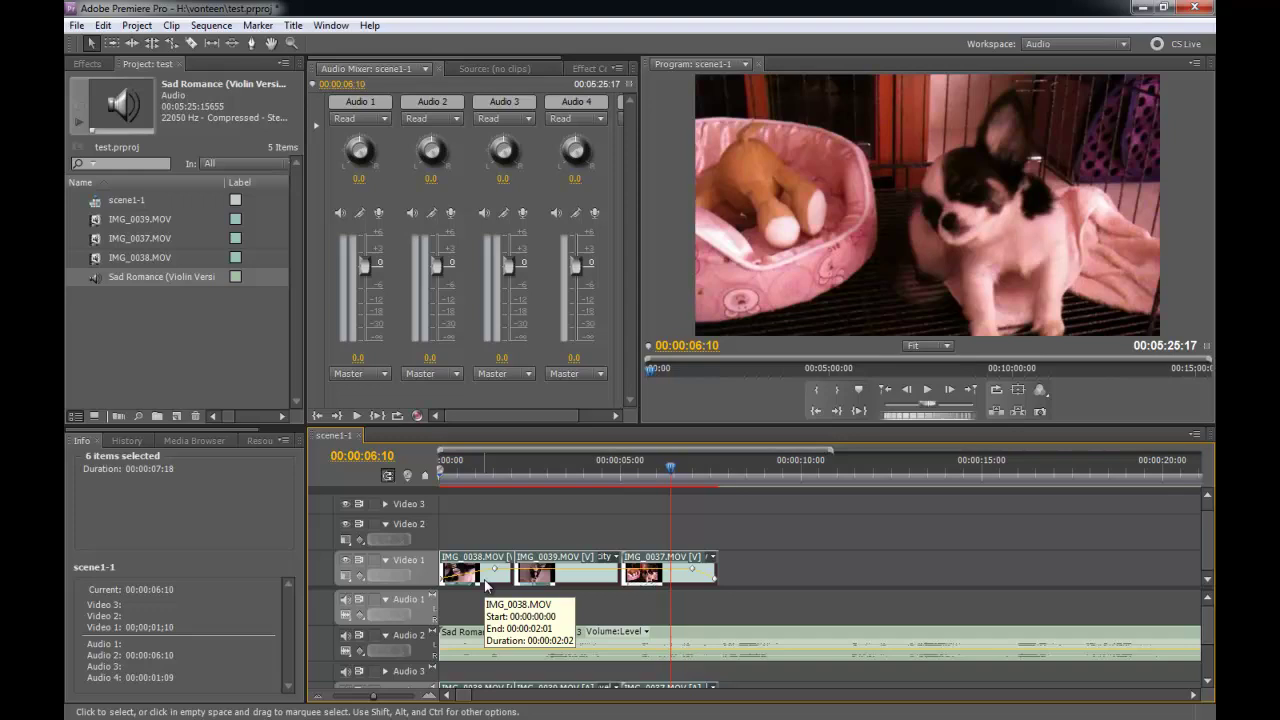
mouse_move(769, 532)
mouse_down()
mouse_move(480, 586)
mouse_move(458, 576)
mouse_up()
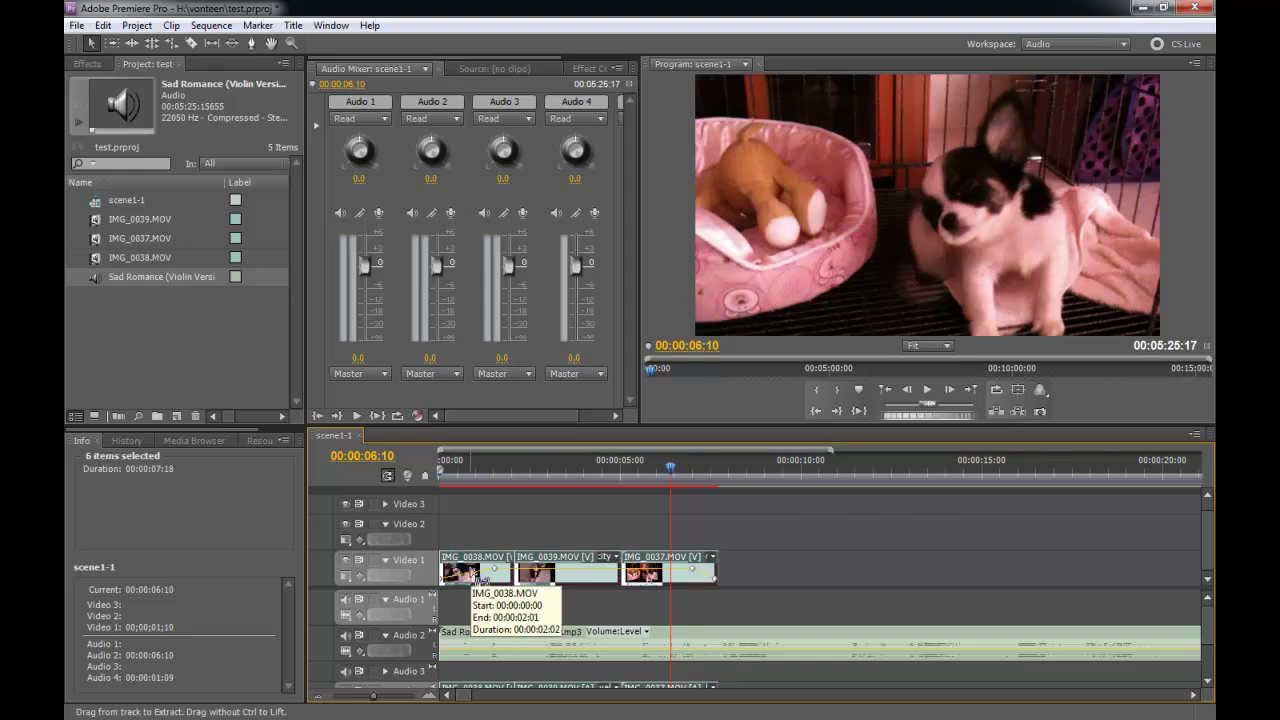
Step: Set the three dog clips to 50% speed with Ripple Edit shifting trailing clips
key(ctrl+r)
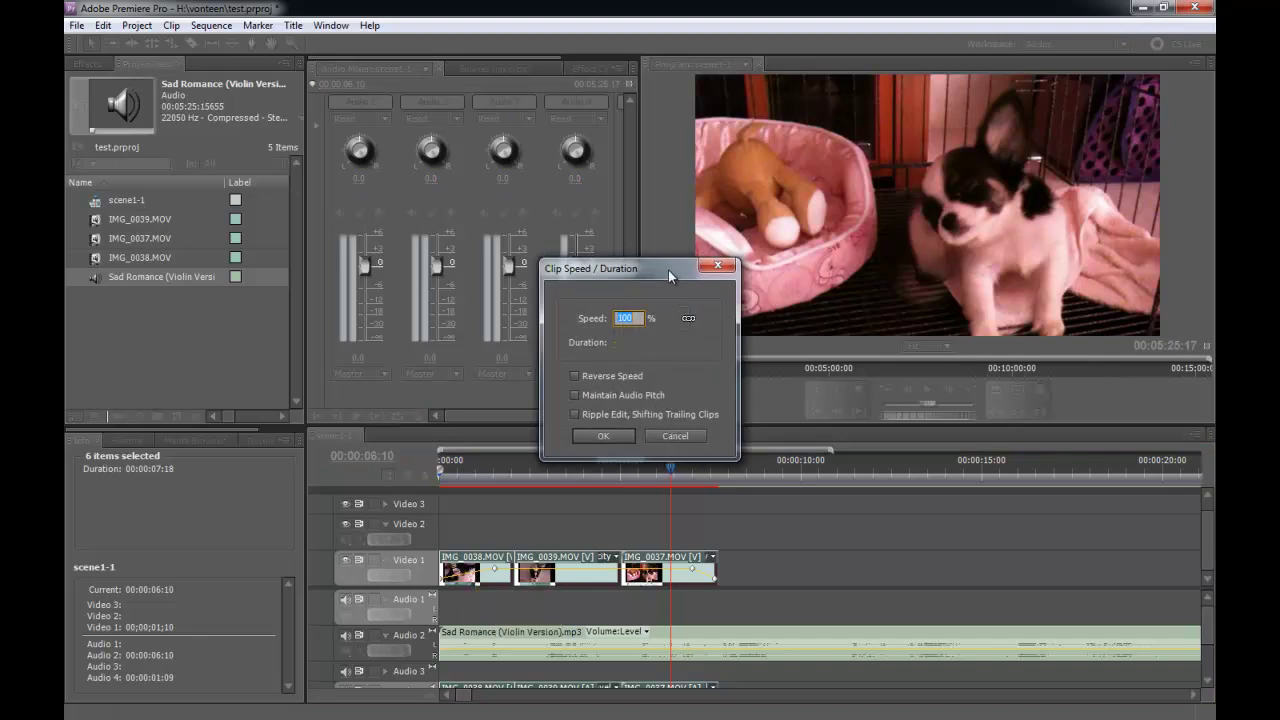
drag(668, 270, 857, 272)
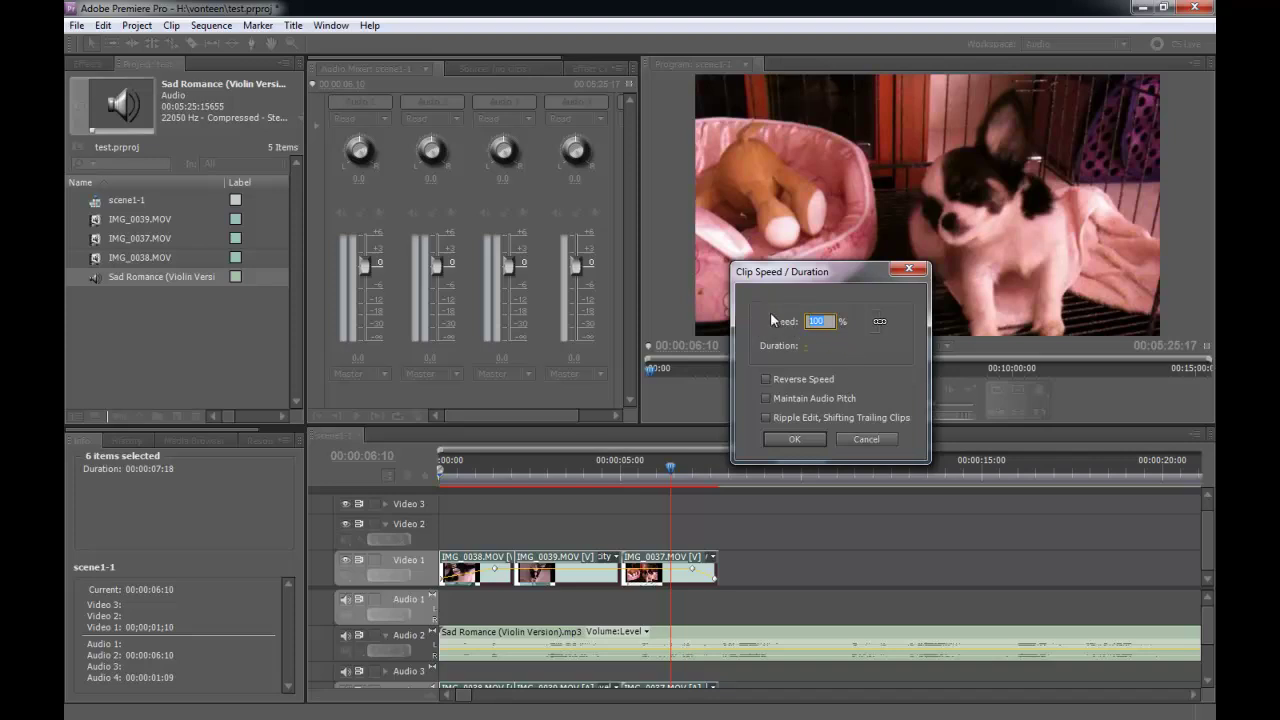
text(50)
click(765, 417)
click(797, 438)
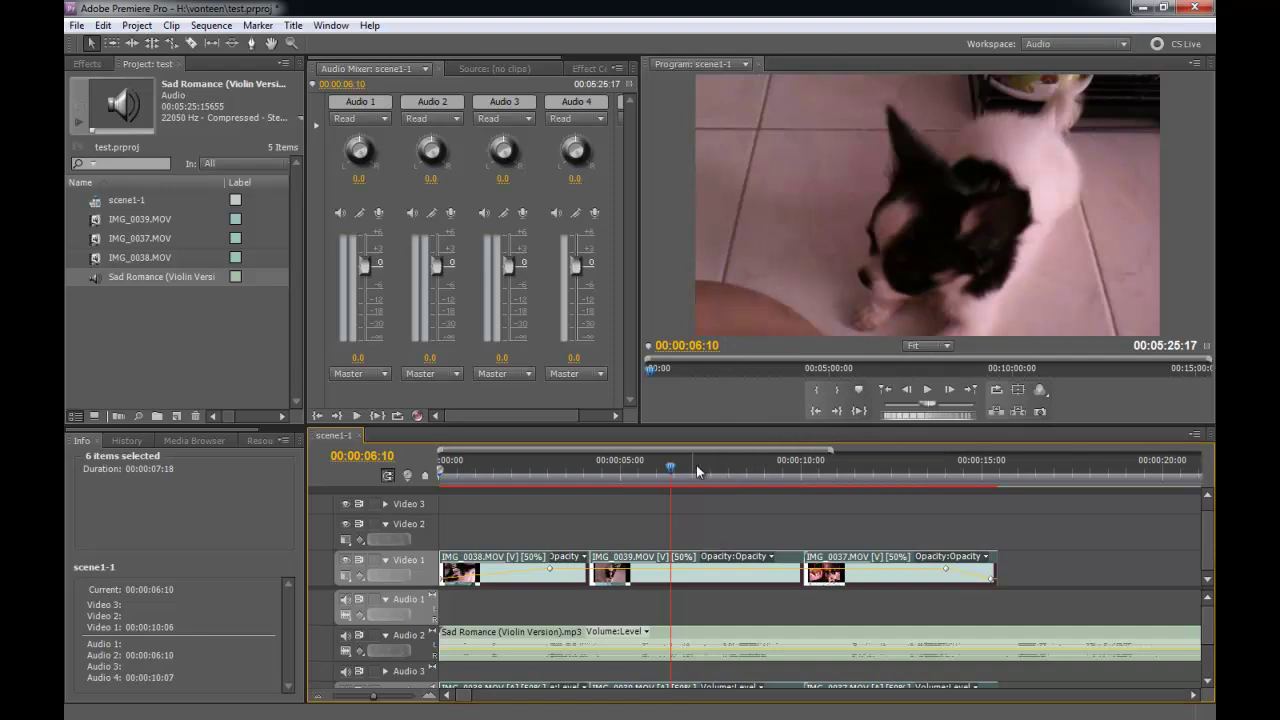
drag(696, 467, 437, 474)
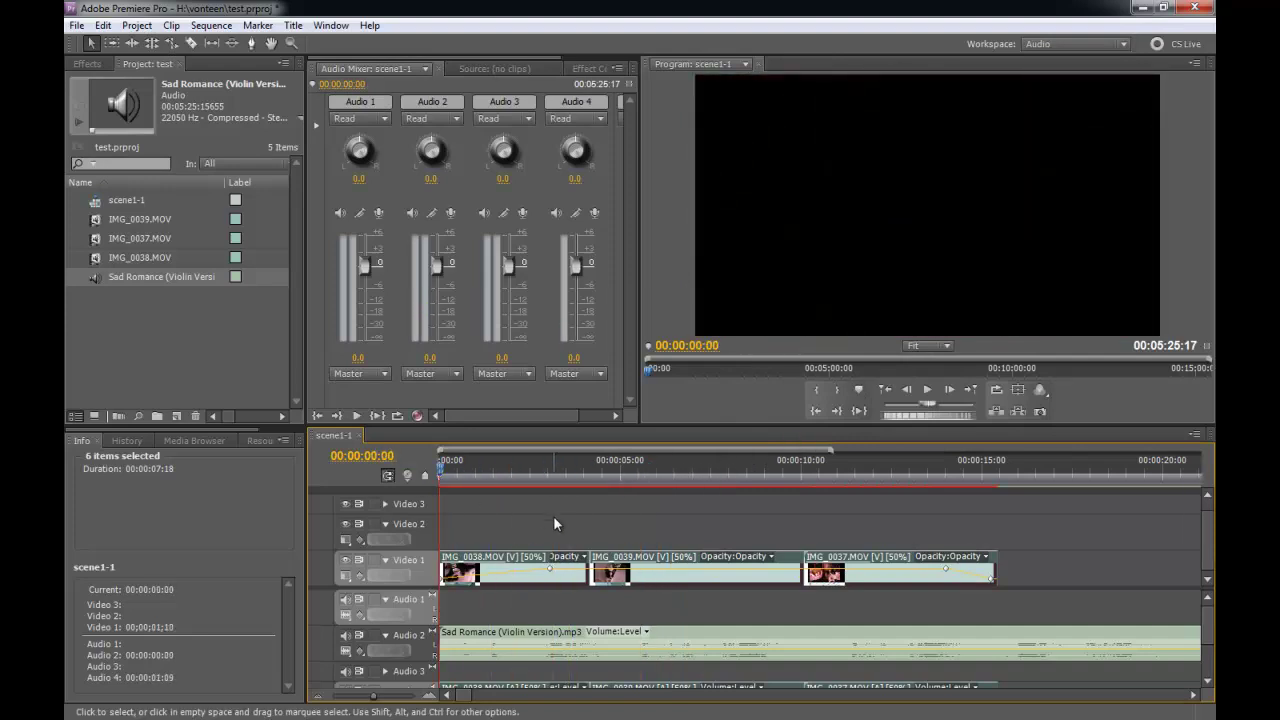
key(space)
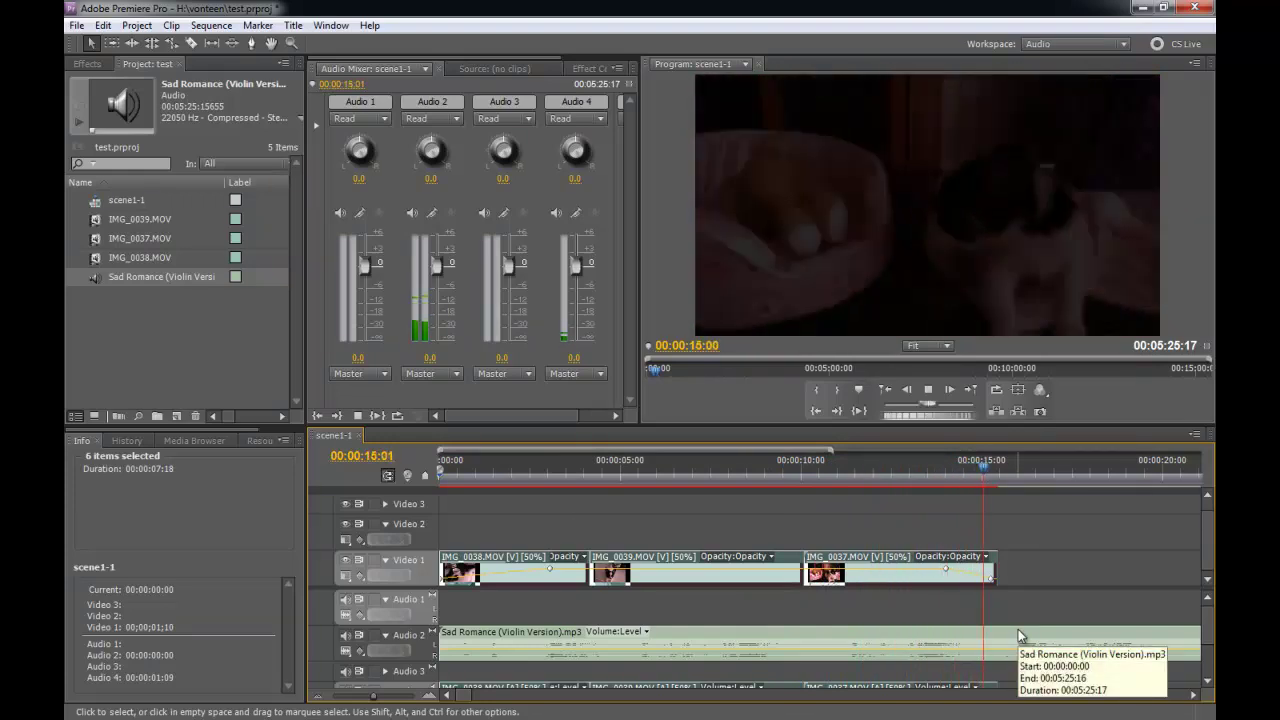
mouse_move(1007, 475)
mouse_down()
mouse_move(853, 478)
mouse_move(923, 476)
mouse_up()
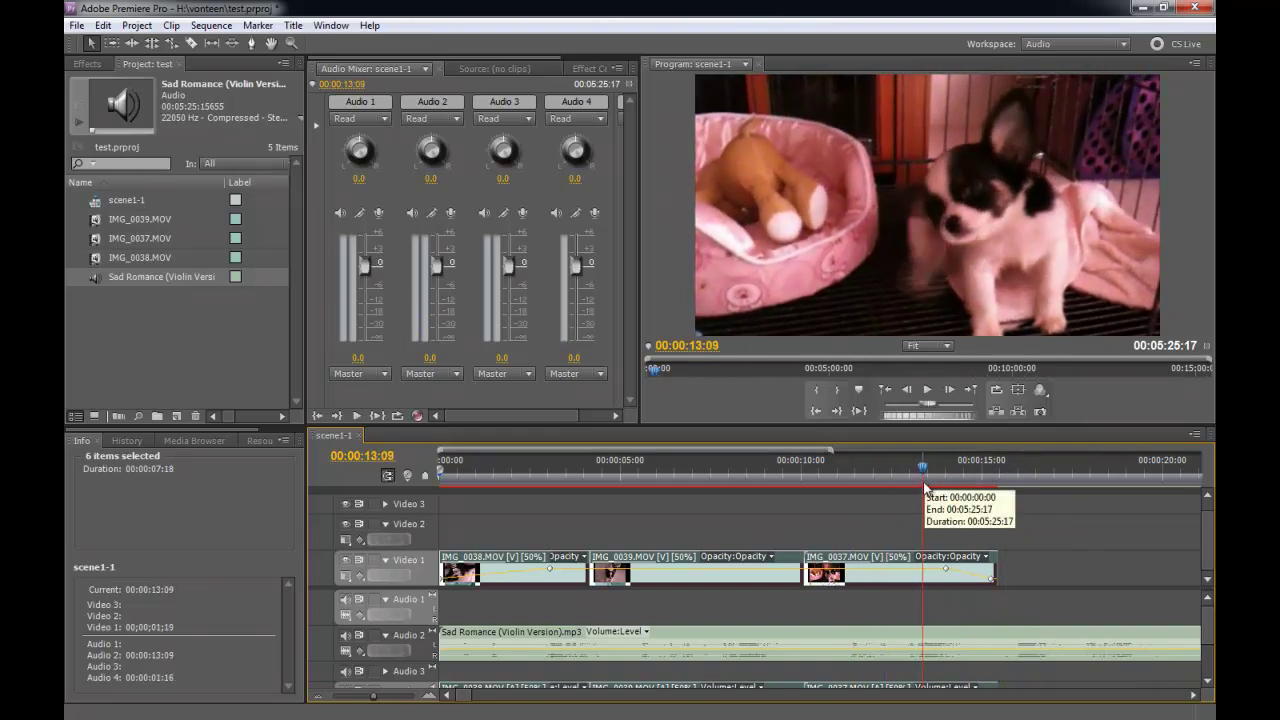
click(900, 477)
click(900, 477)
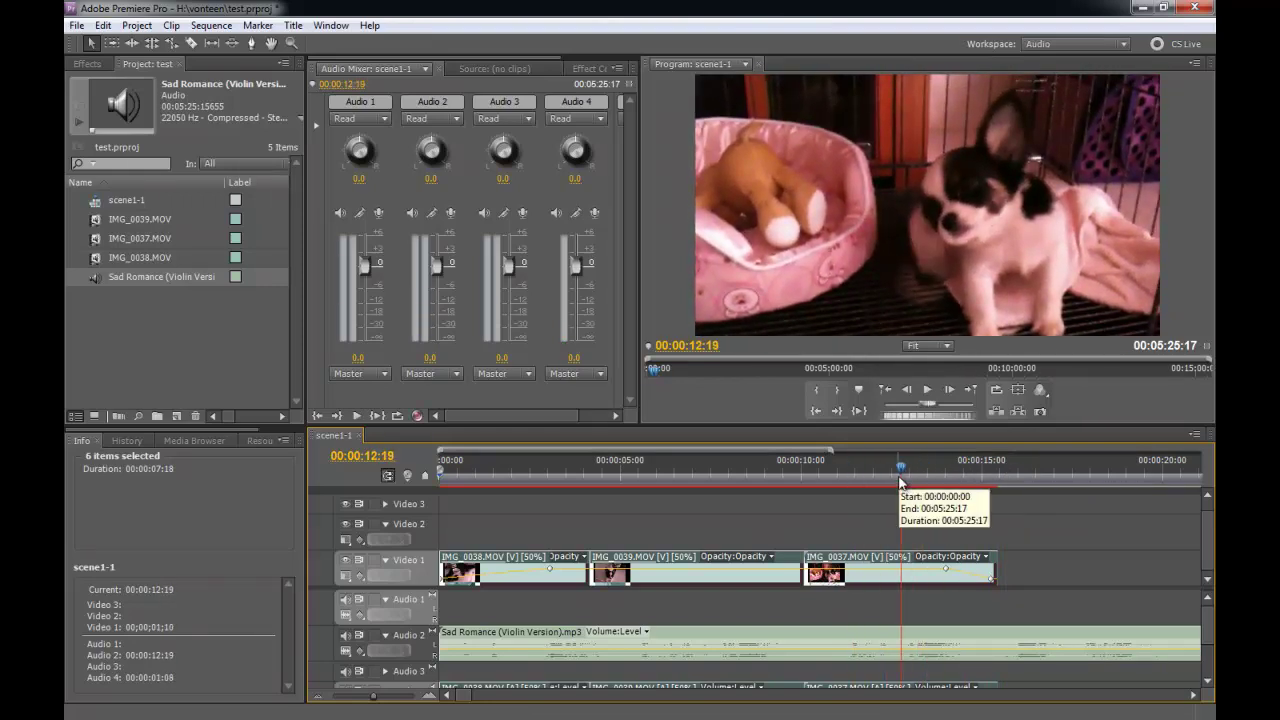
key(space)
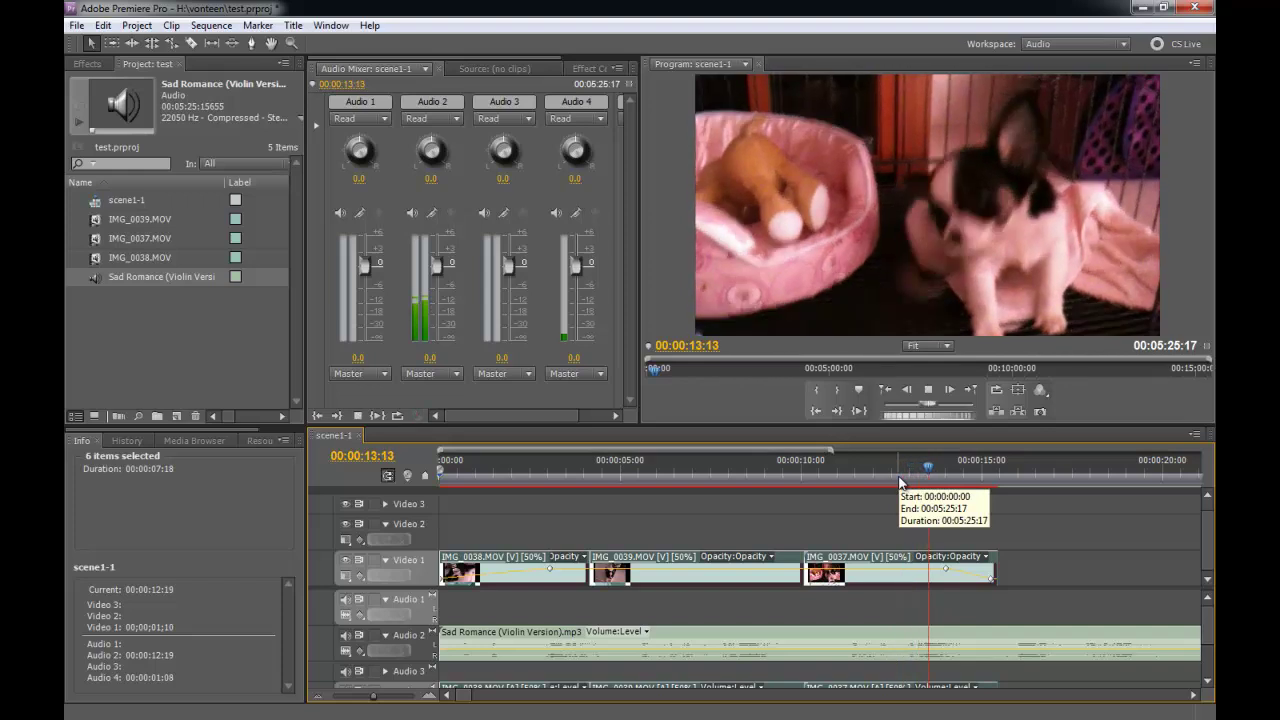
key(space)
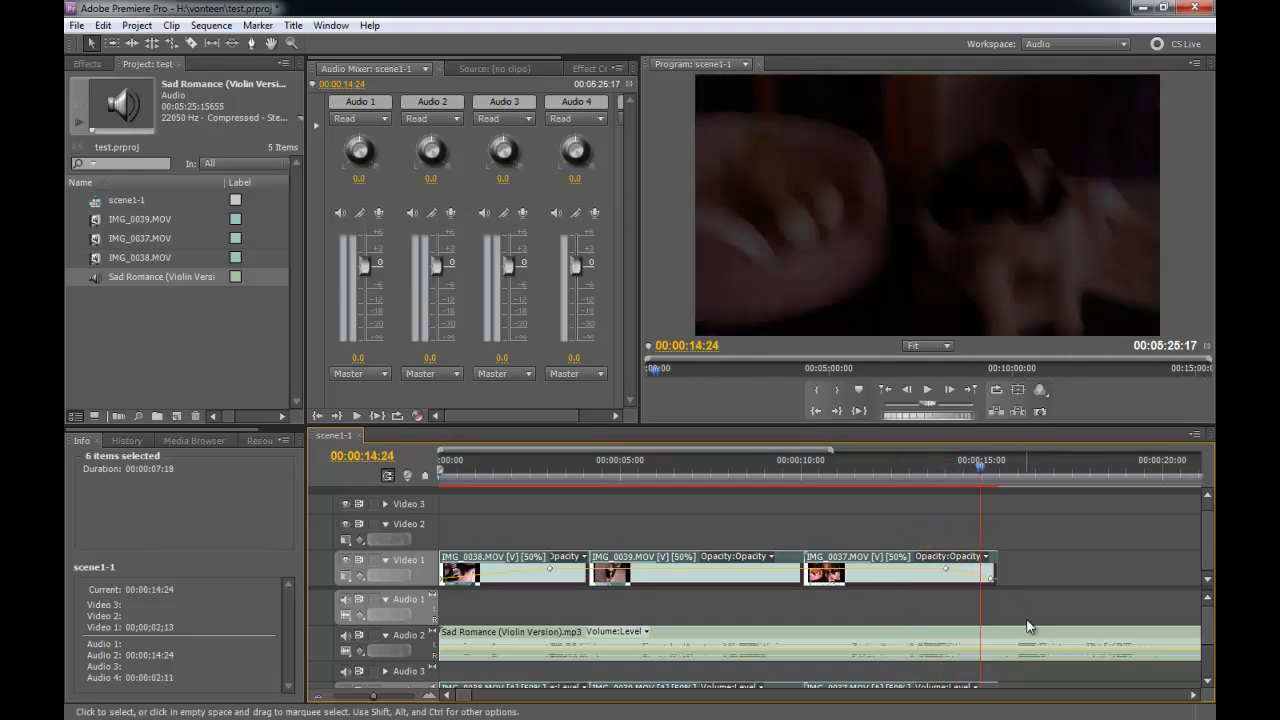
Step: Split the Sad Romance music at 00:00:15:00 and delete the leftover tail
key(c)
click(984, 640)
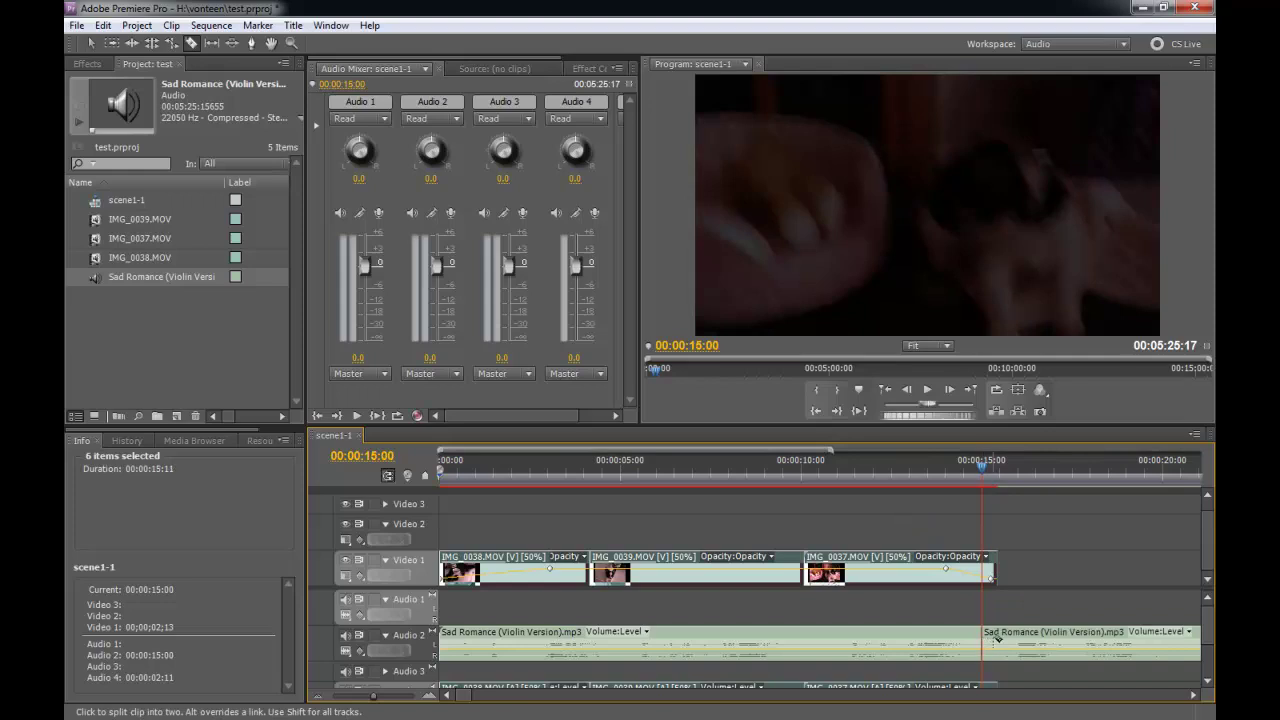
key(v)
click(993, 637)
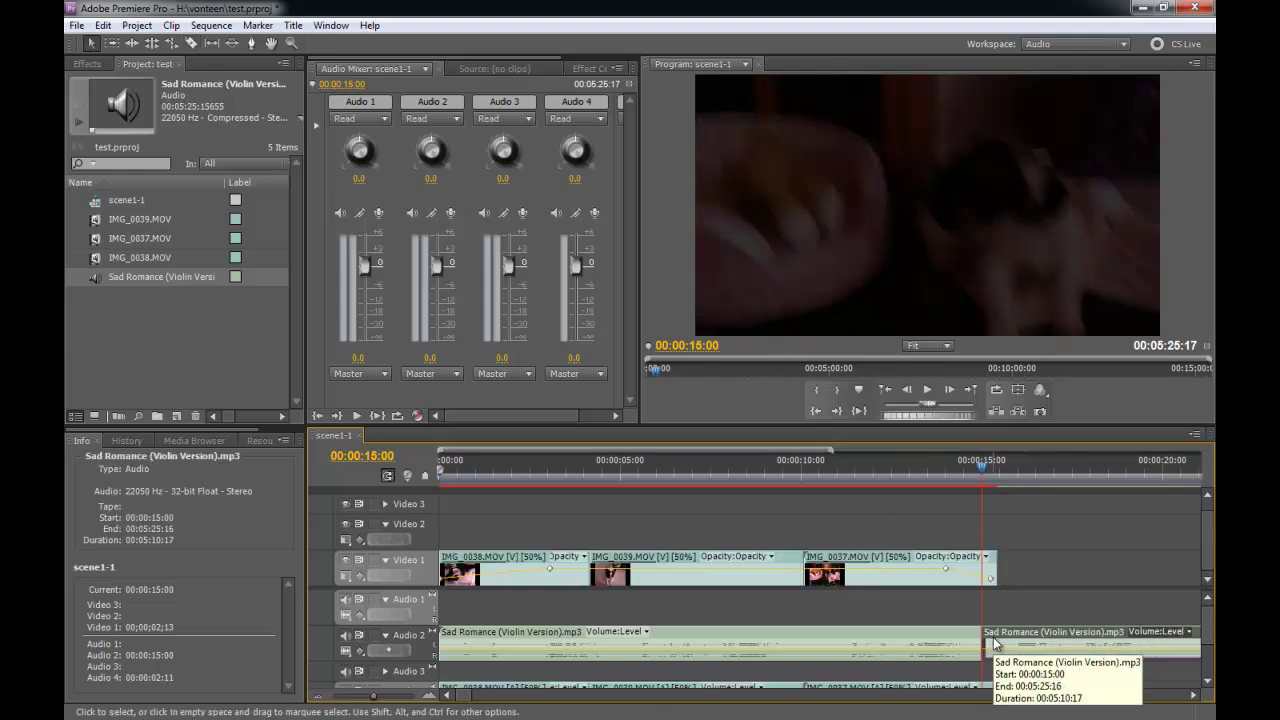
key(Delete)
mouse_move(981, 477)
mouse_down()
mouse_move(922, 480)
mouse_move(938, 480)
mouse_up()
click(930, 640)
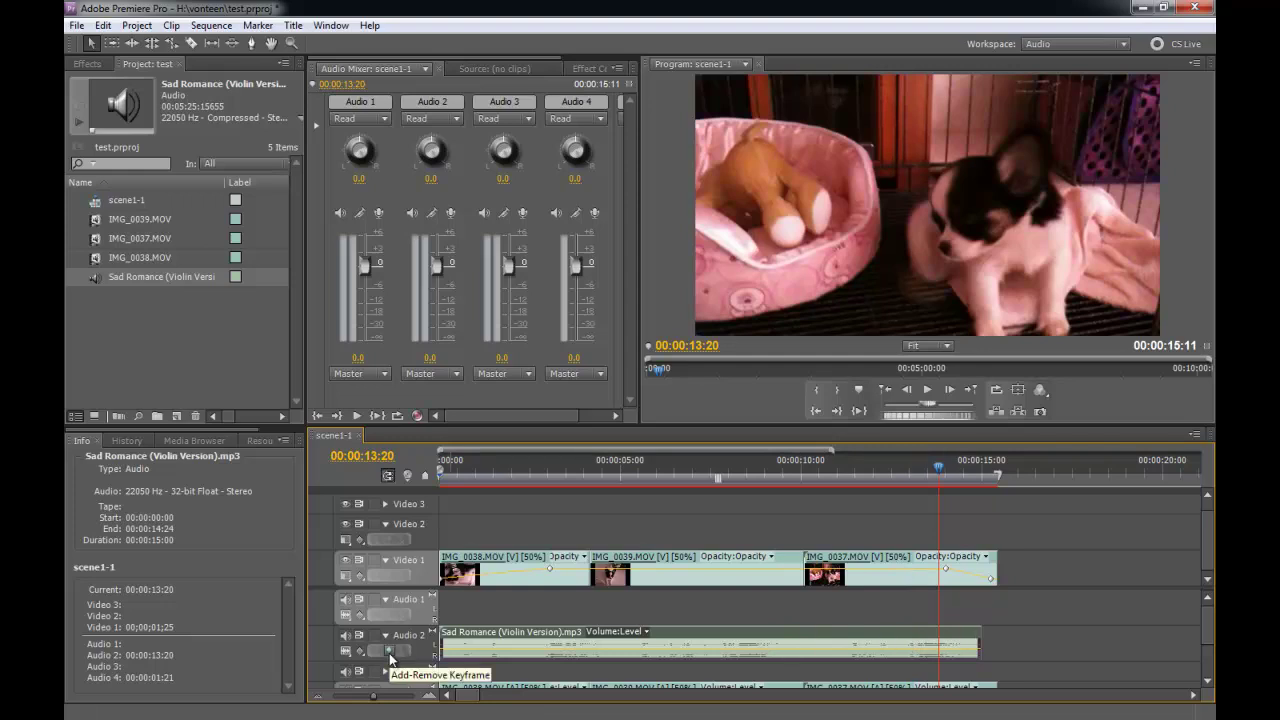
Step: Add Audio 2 volume keyframes at 13:22 and 14:21, dropping the last to -oo dB
drag(940, 466, 943, 472)
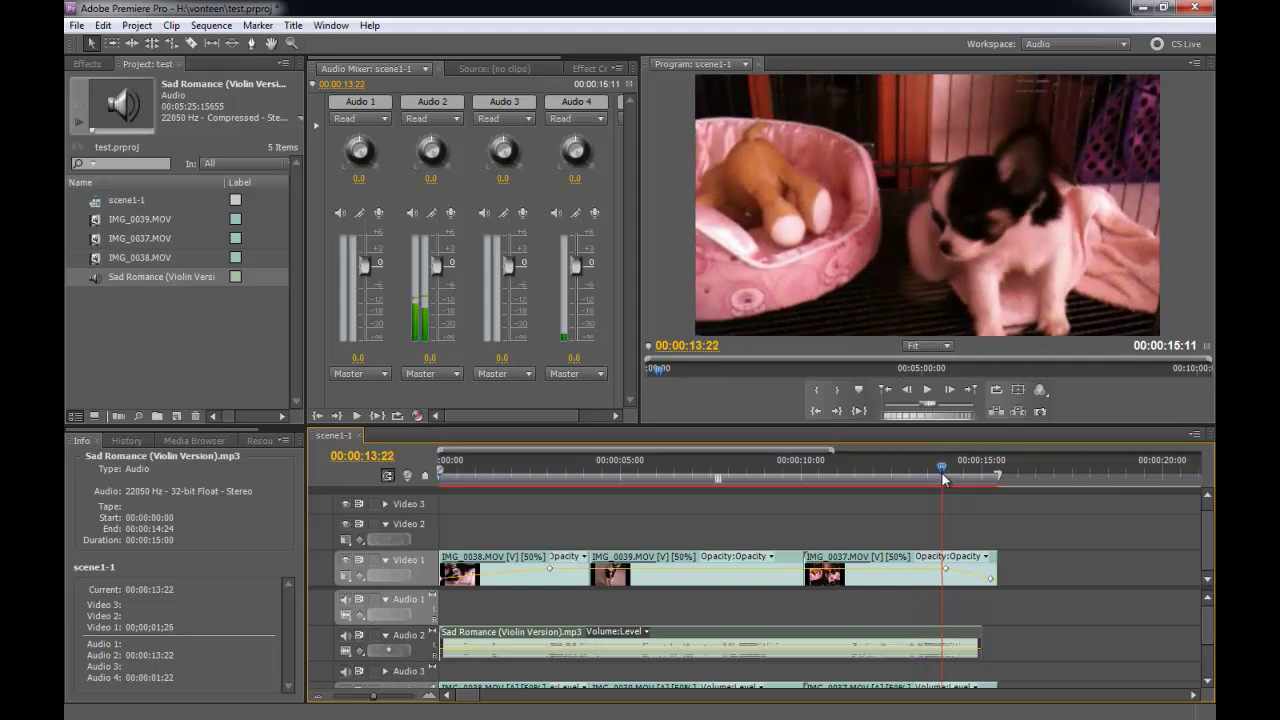
click(389, 652)
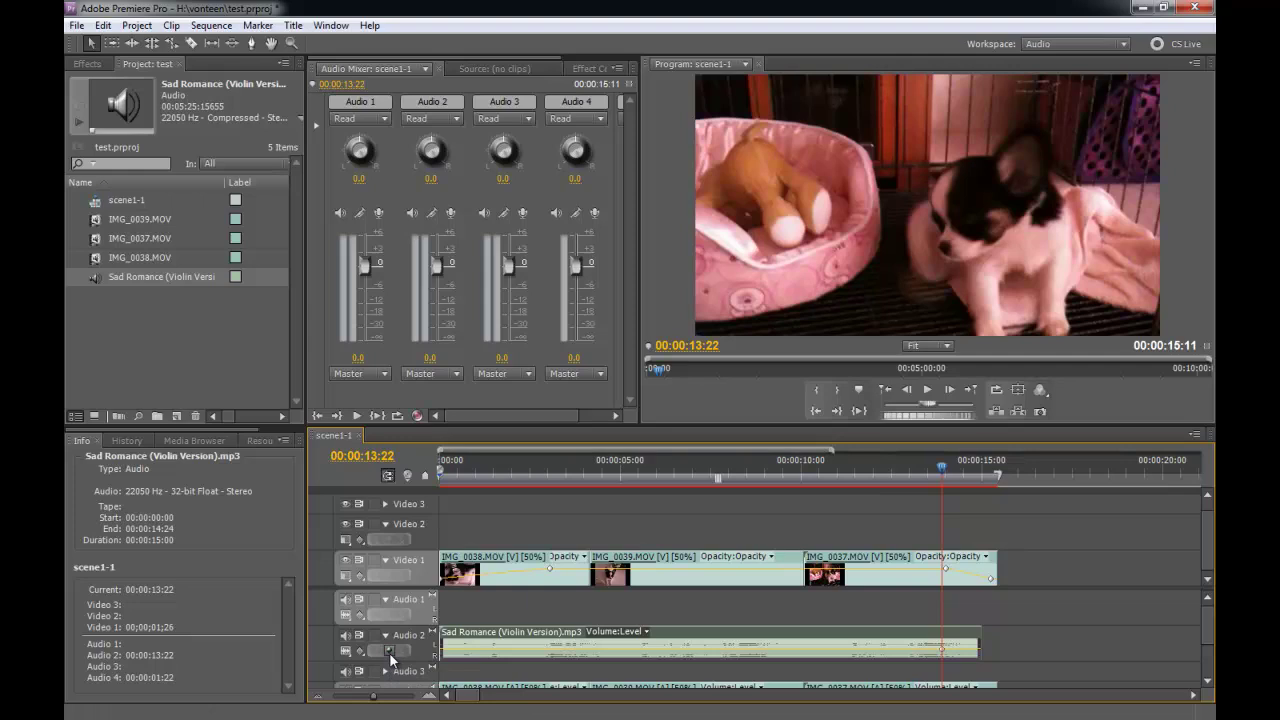
click(946, 466)
drag(946, 470, 977, 463)
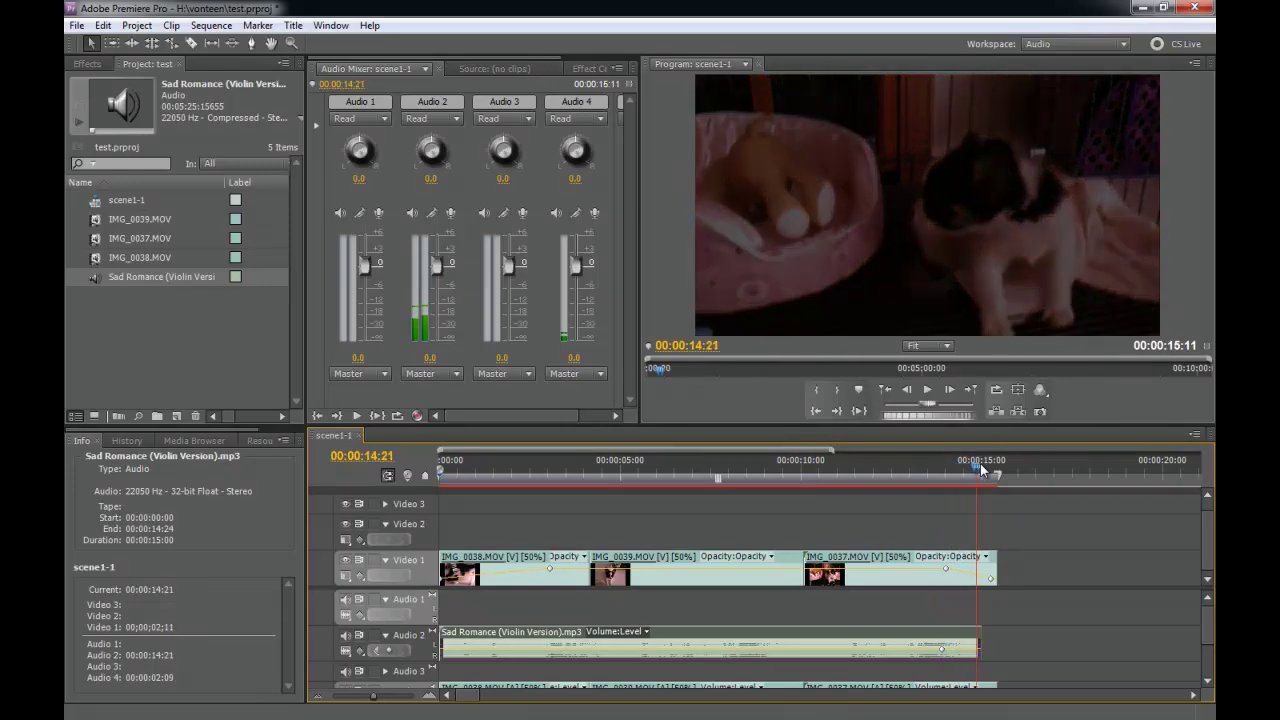
click(391, 653)
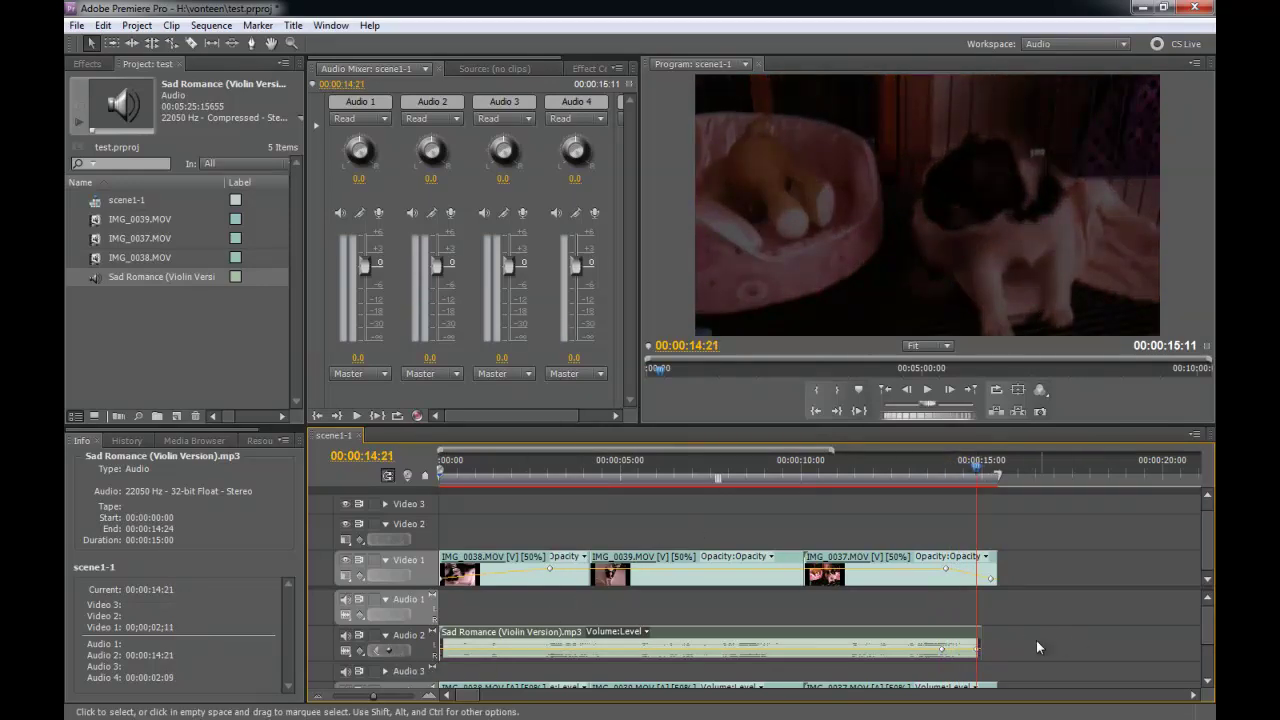
drag(978, 653, 981, 688)
Step: Play back the ending to check the fade-out, then select all three dog clips
drag(952, 465, 899, 470)
key(space)
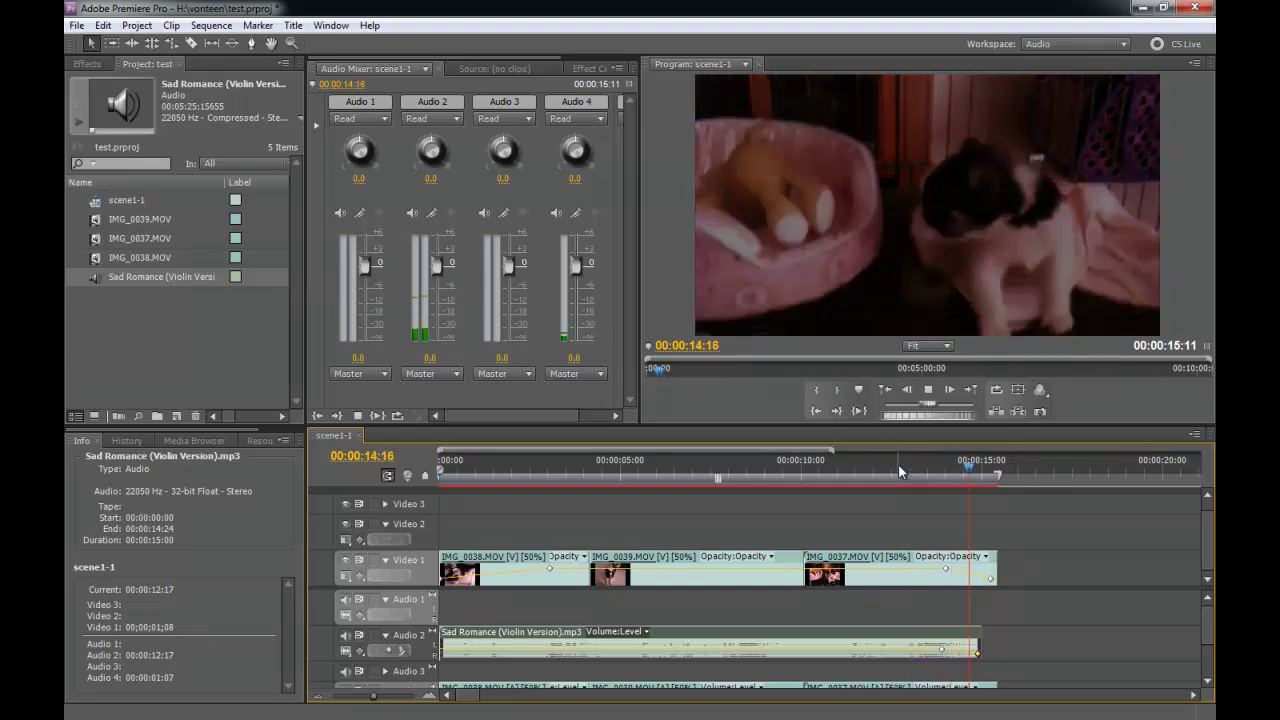
key(space)
mouse_move(943, 470)
mouse_down()
mouse_move(922, 476)
mouse_move(979, 471)
mouse_up()
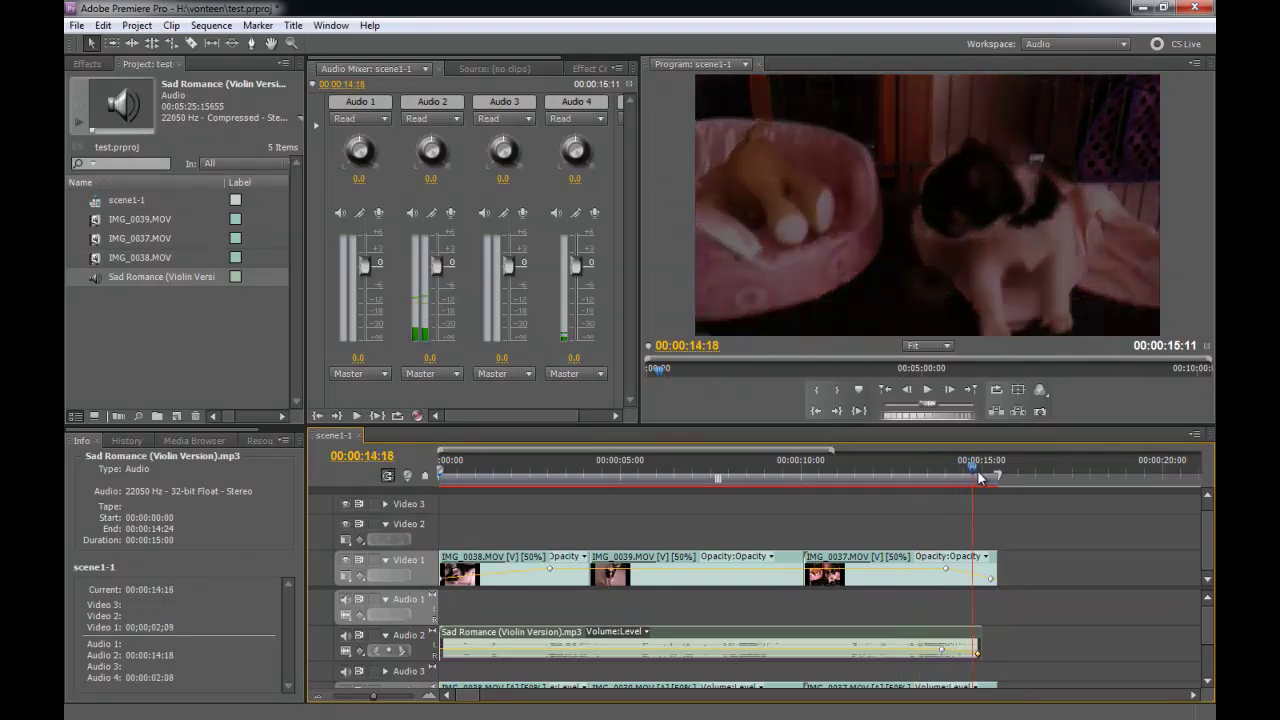
drag(1038, 530, 568, 577)
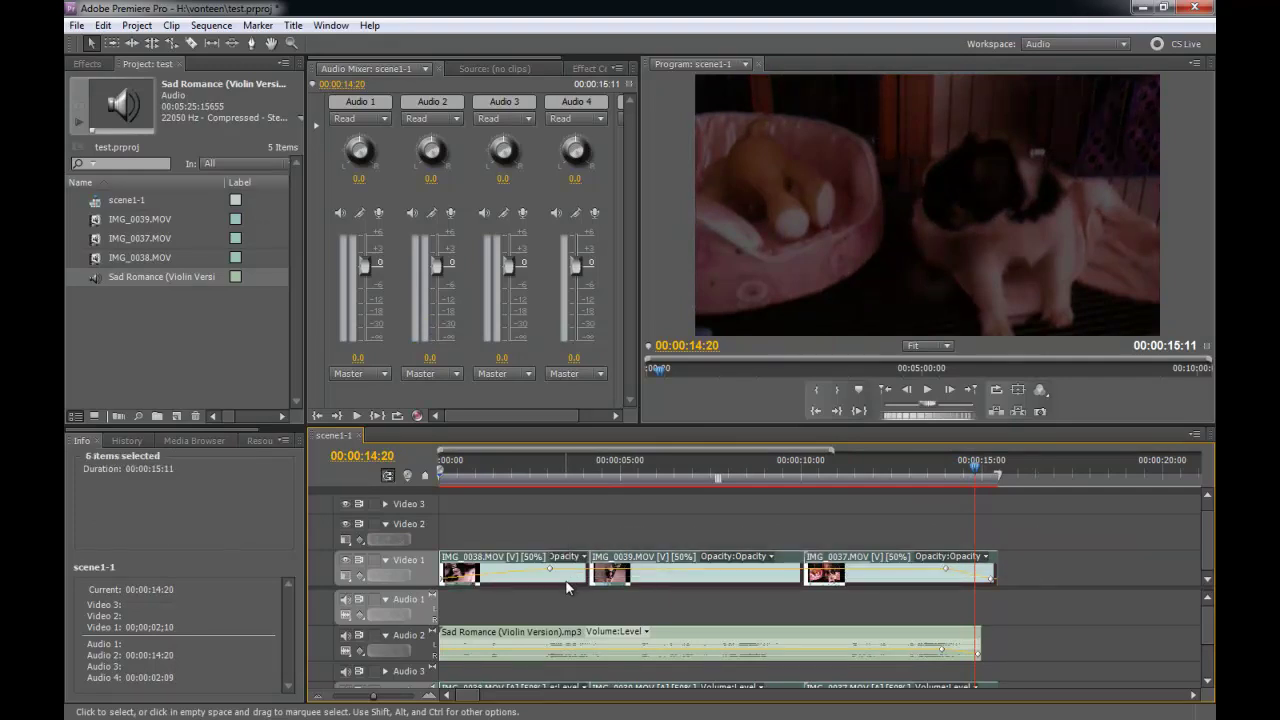
Step: Set the dog clips to 60% speed with Ripple Edit shifting trailing clips
key(ctrl+r)
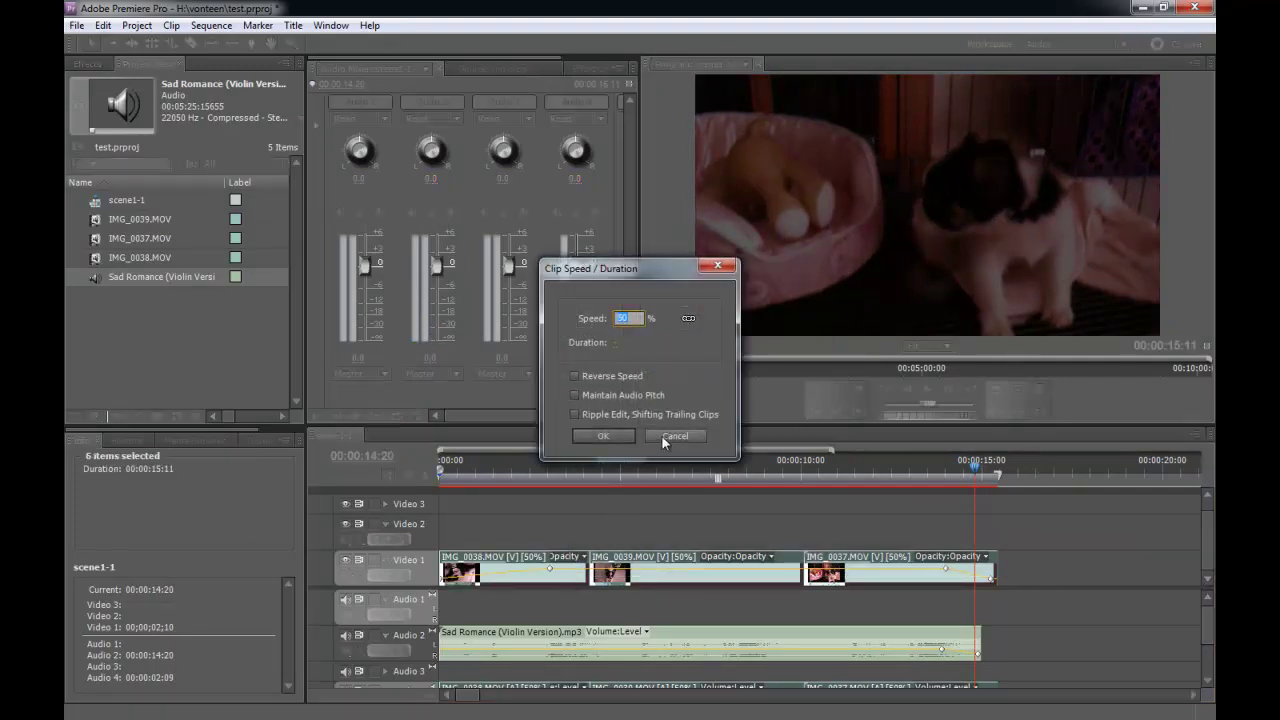
text(60)
click(574, 414)
click(600, 436)
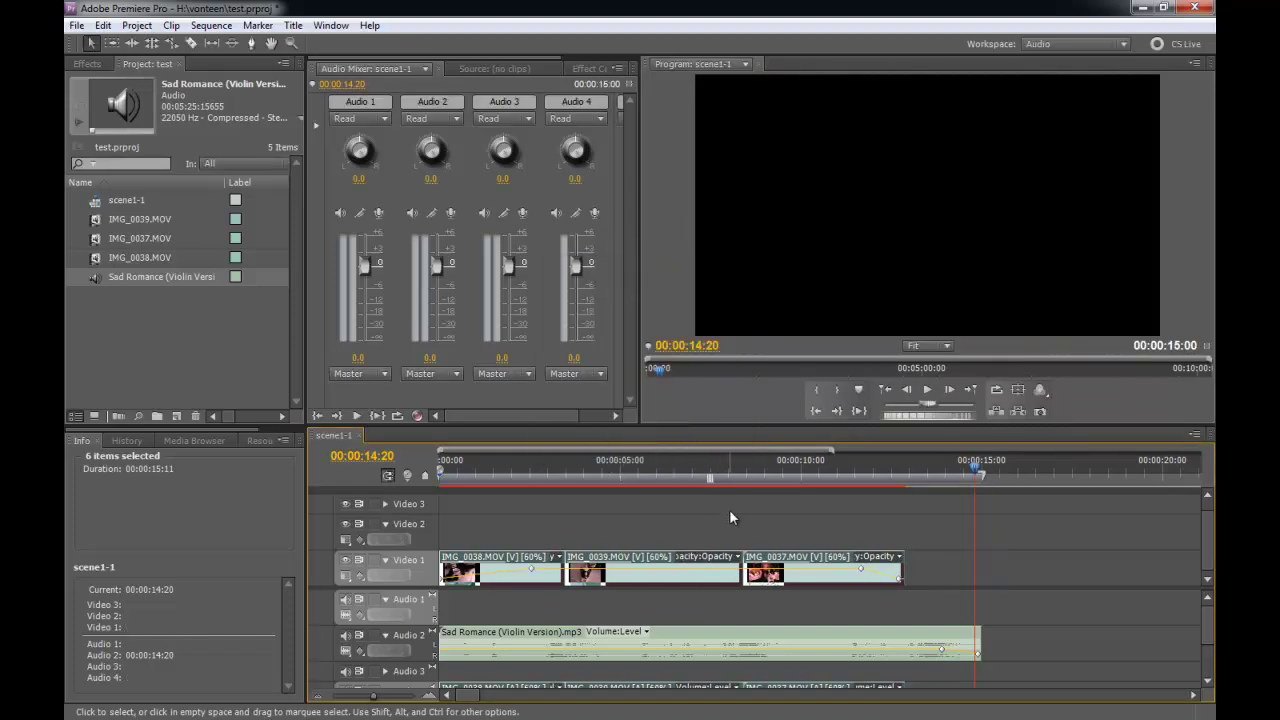
Step: Lower the clips to 52% speed with Ripple Edit, then preview the ending from about 12 seconds
key(ctrl+r)
click(631, 411)
drag(627, 328, 614, 338)
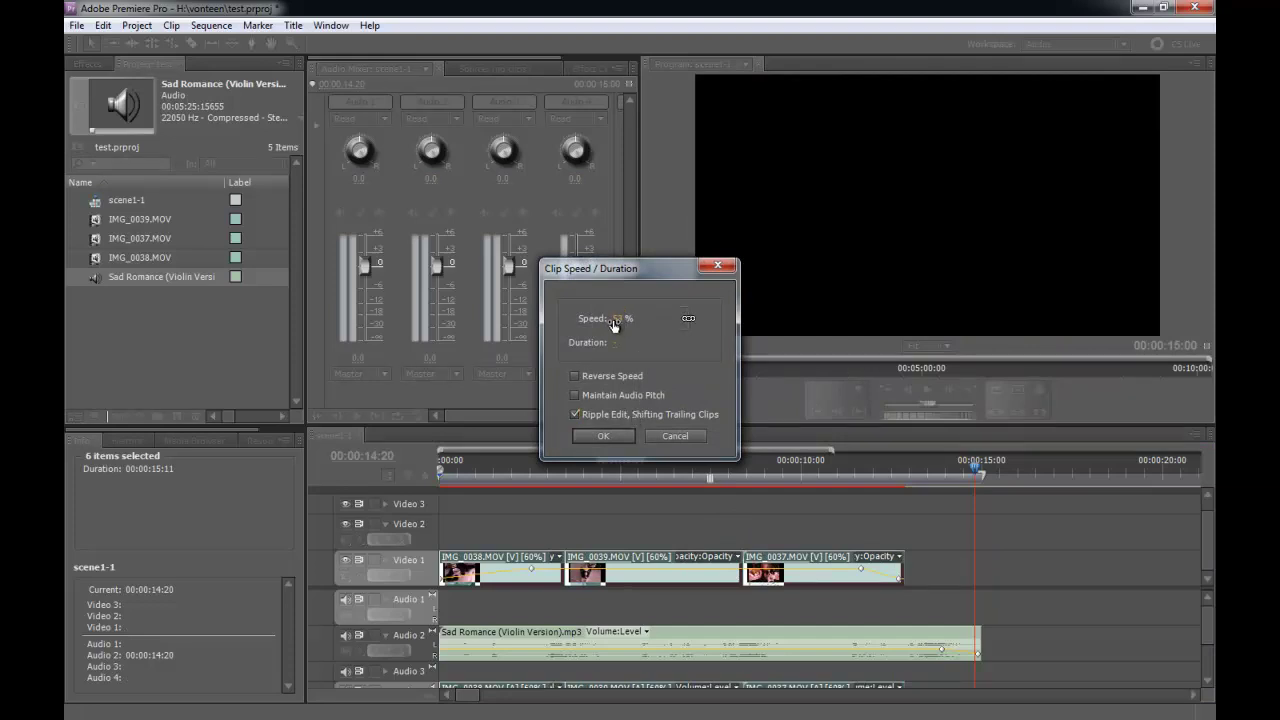
click(617, 433)
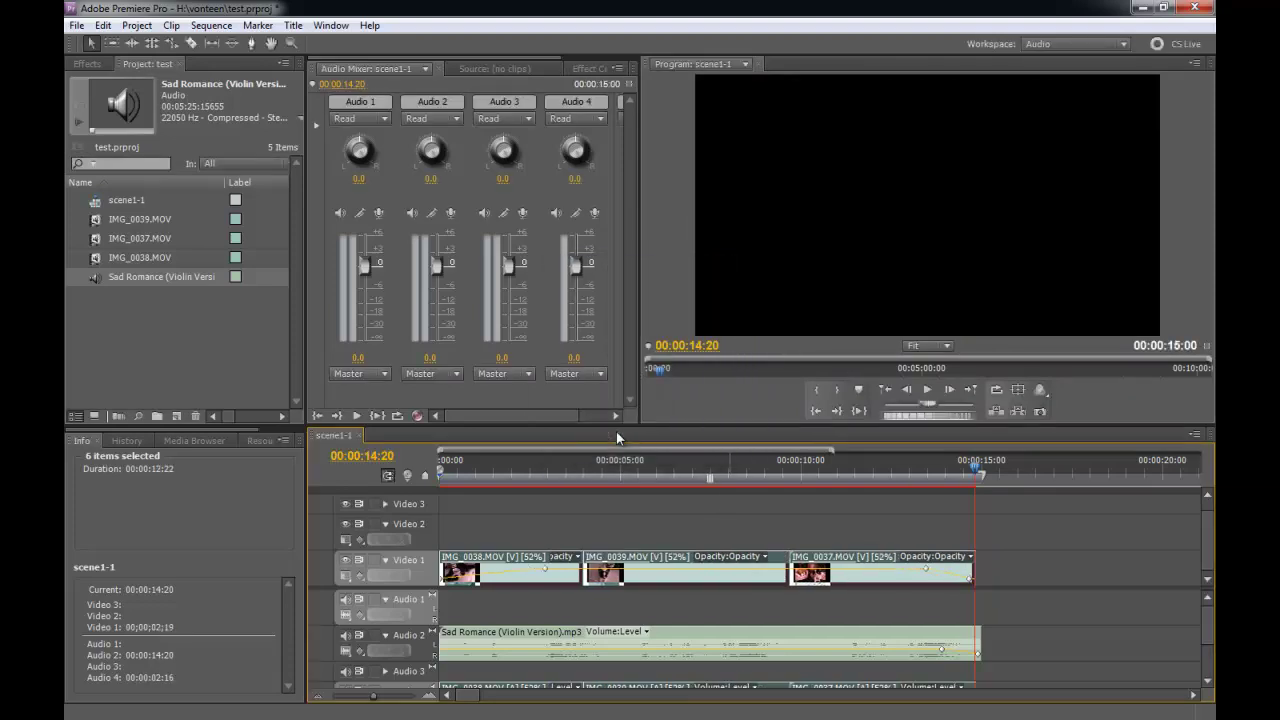
click(893, 467)
key(space)
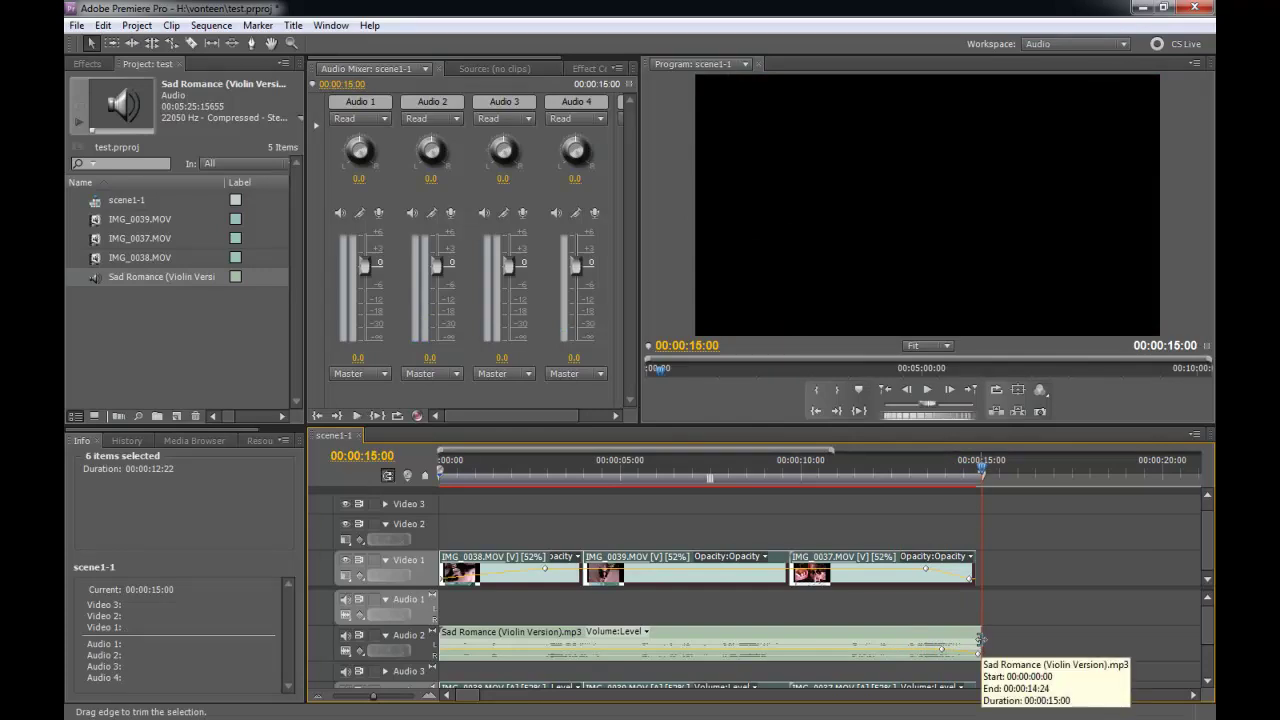
Step: Select IMG_0037.MOV and enter a 4-second duration (4.0) in its Speed/Duration settings
drag(788, 461, 706, 465)
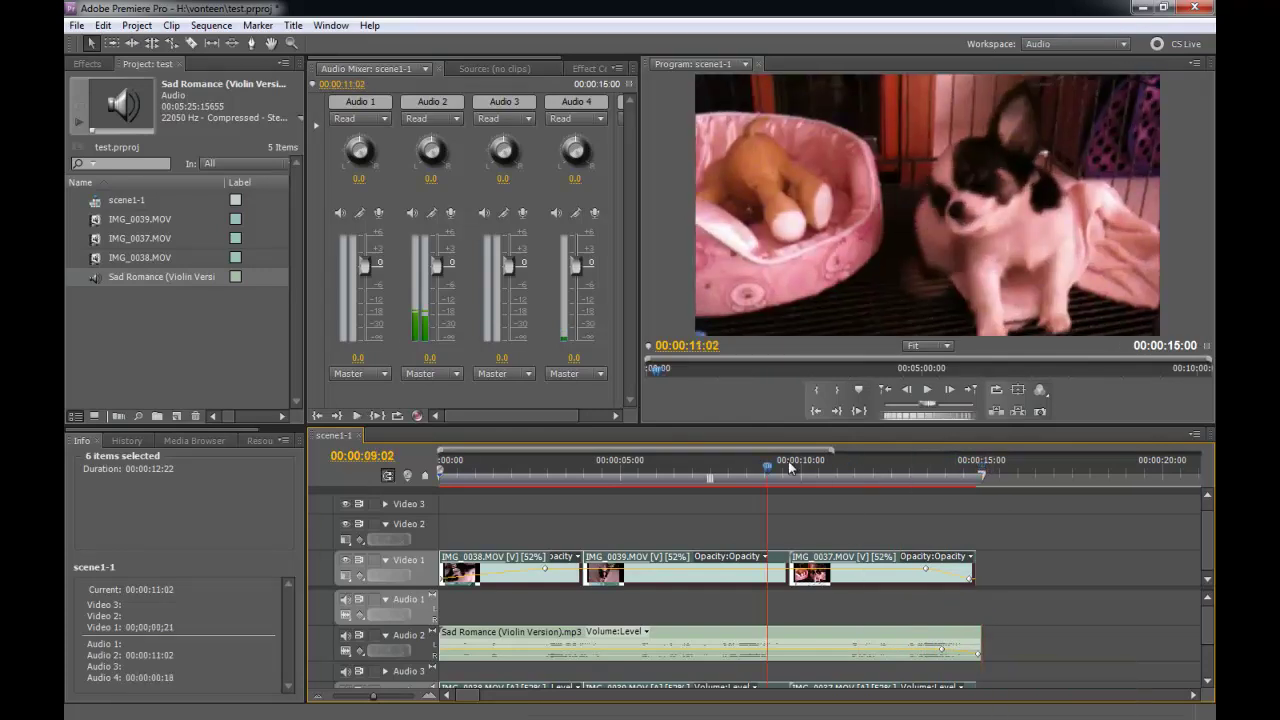
click(909, 526)
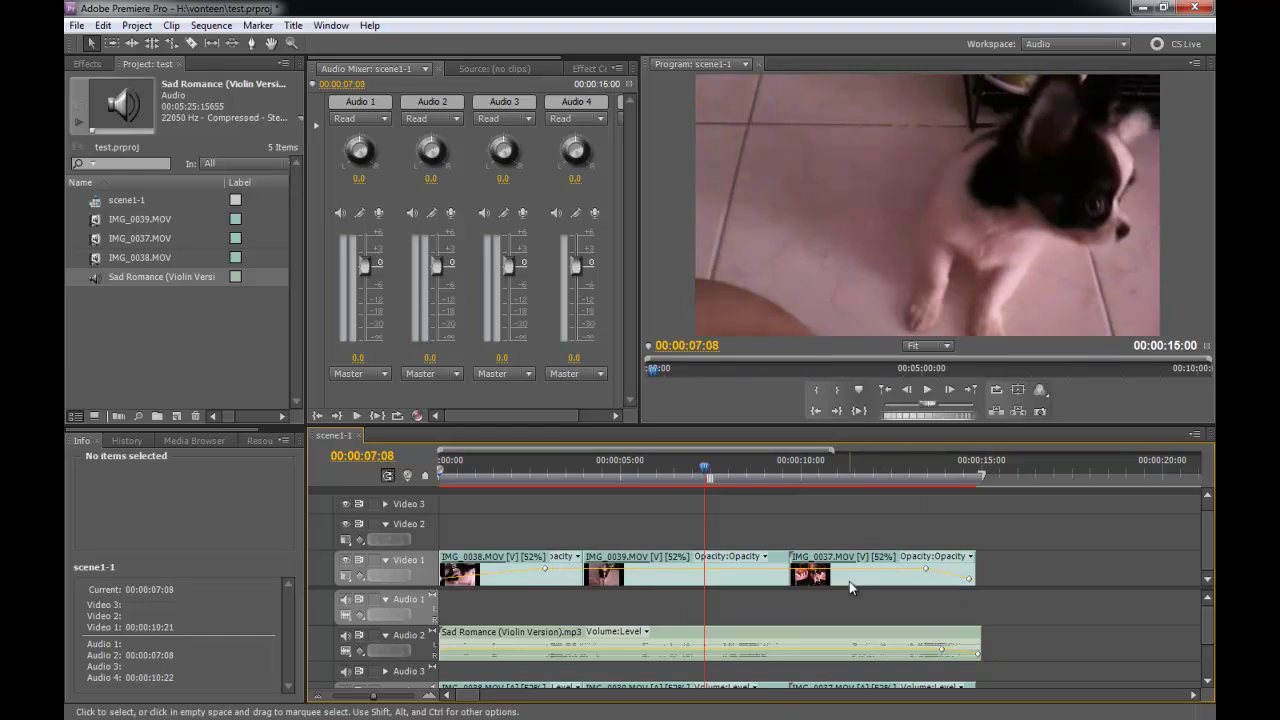
click(849, 577)
click(851, 573)
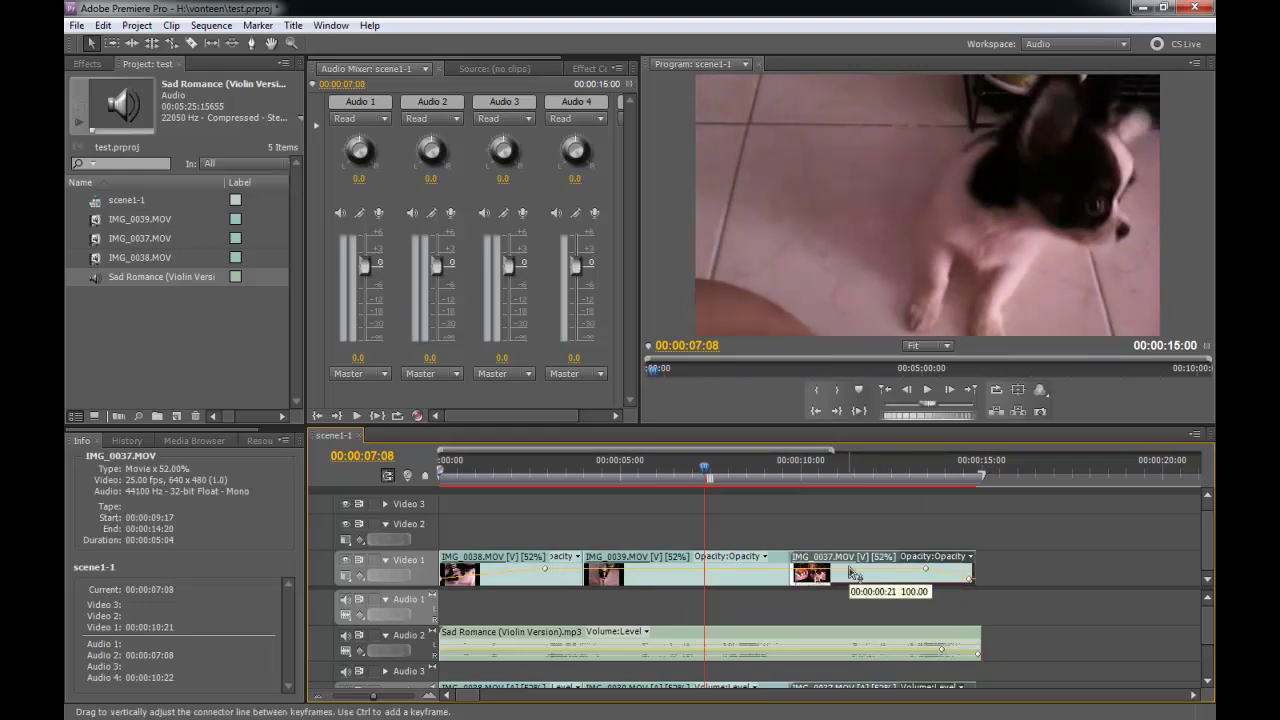
key(ctrl+r)
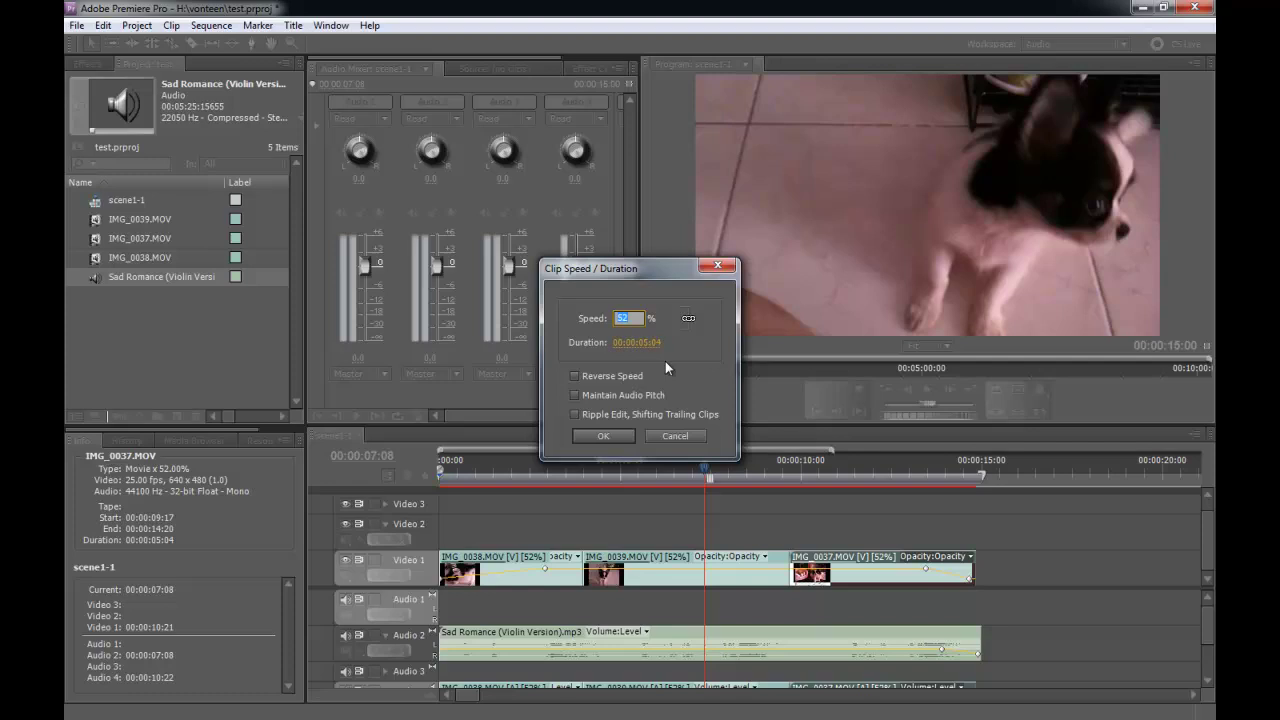
click(661, 344)
click(661, 343)
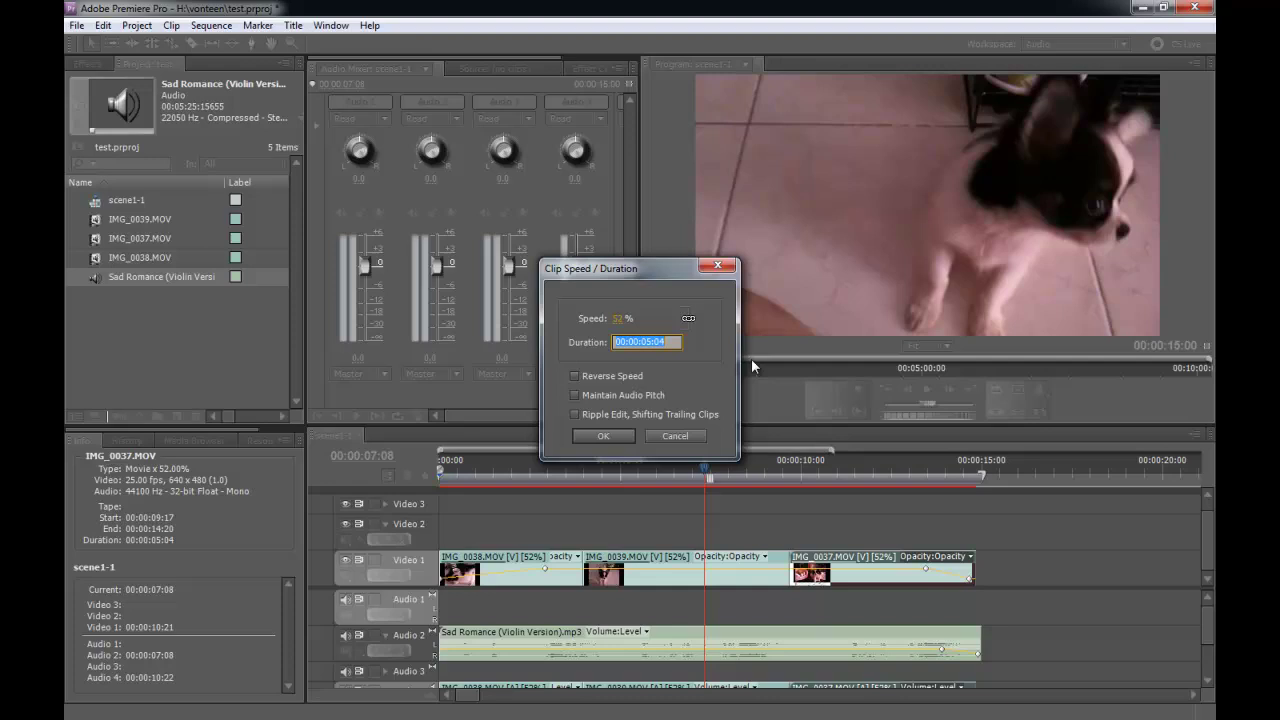
text(4.0)
Step: Apply the 4-second duration and play the sequence from about 9 seconds to review the timing
click(609, 436)
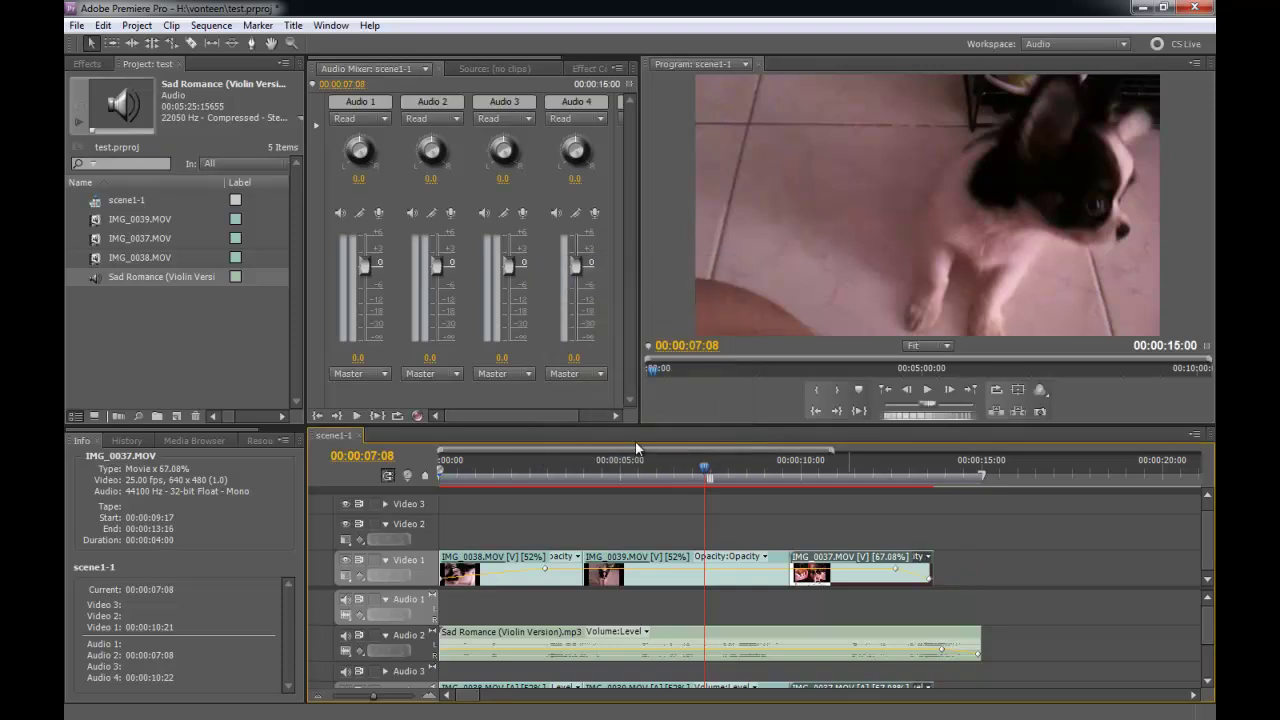
click(796, 481)
key(space)
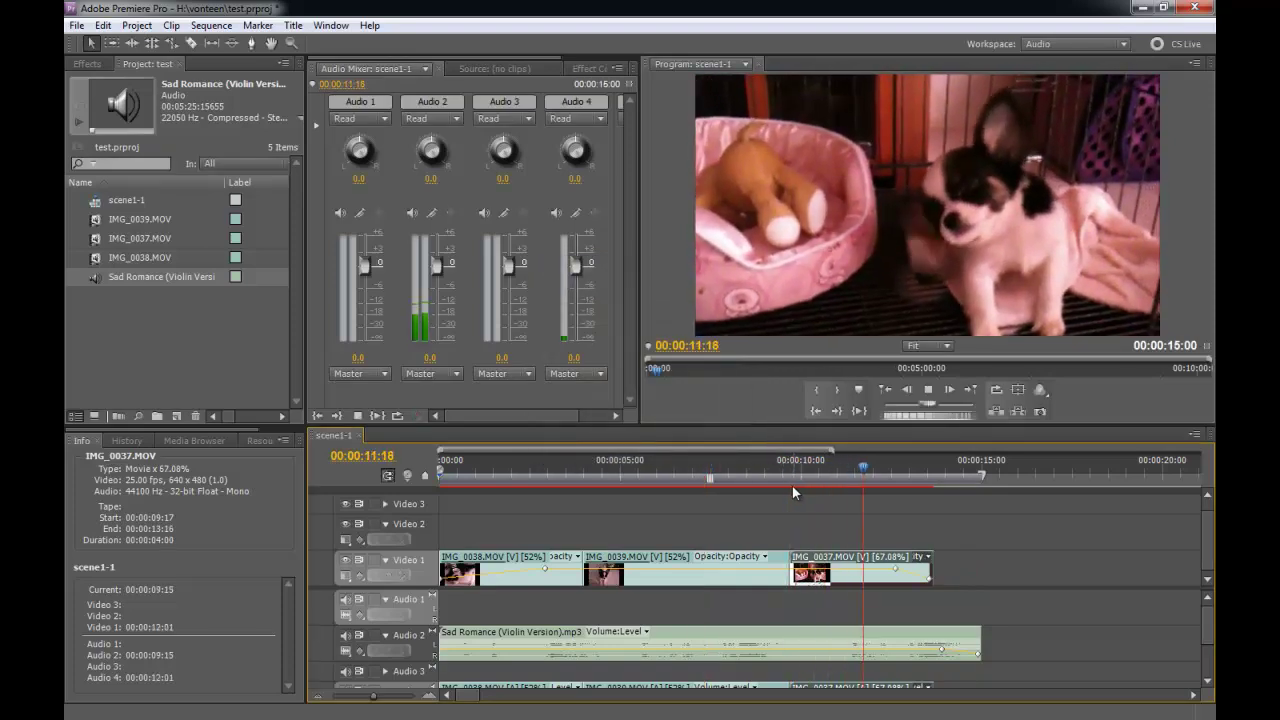
Step: Extend IMG_0037.MOV to end with the music, move its opacity fade keyframe to the clip end, and preview the fade
mouse_move(933, 558)
mouse_down()
mouse_move(983, 564)
mouse_move(957, 594)
mouse_up()
drag(937, 464, 873, 458)
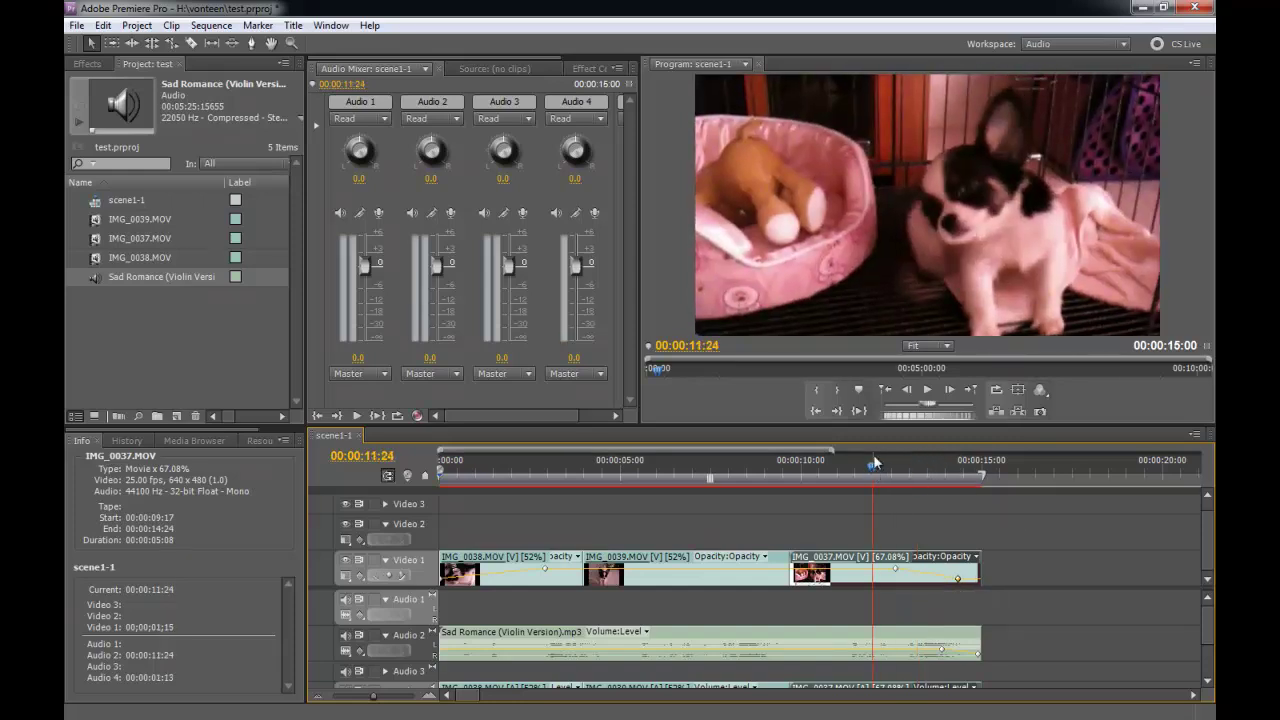
key(space)
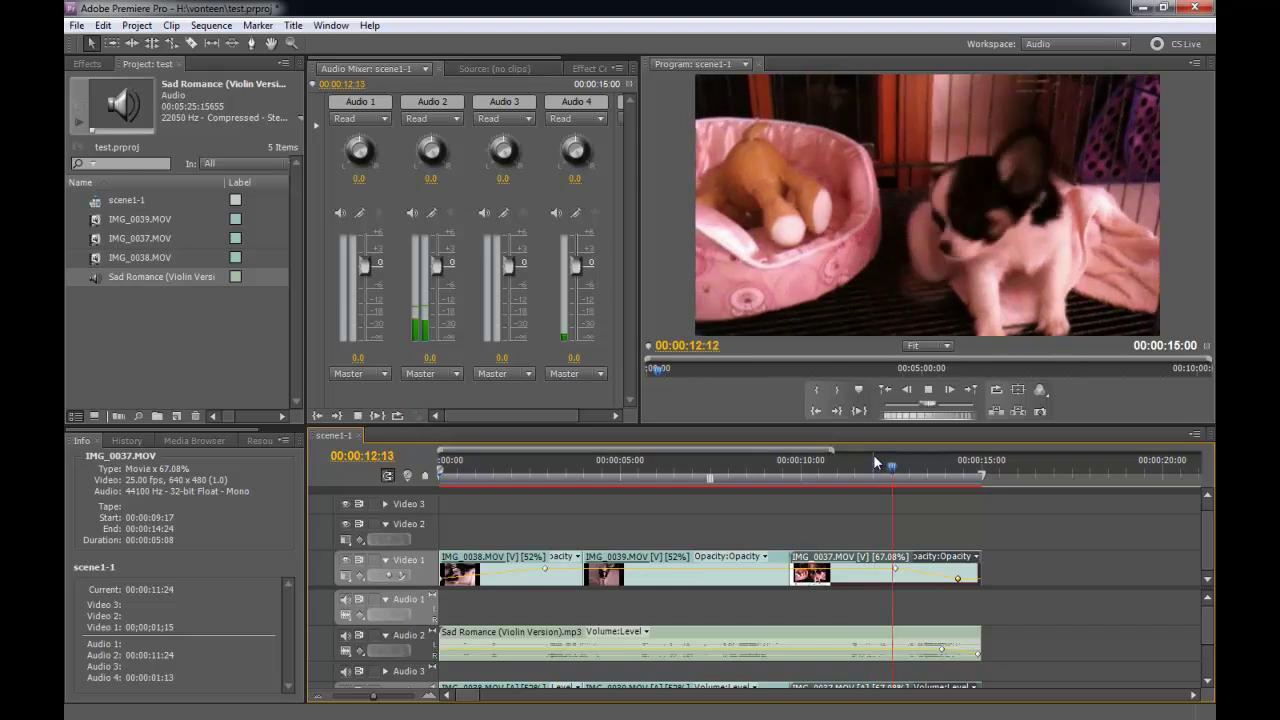